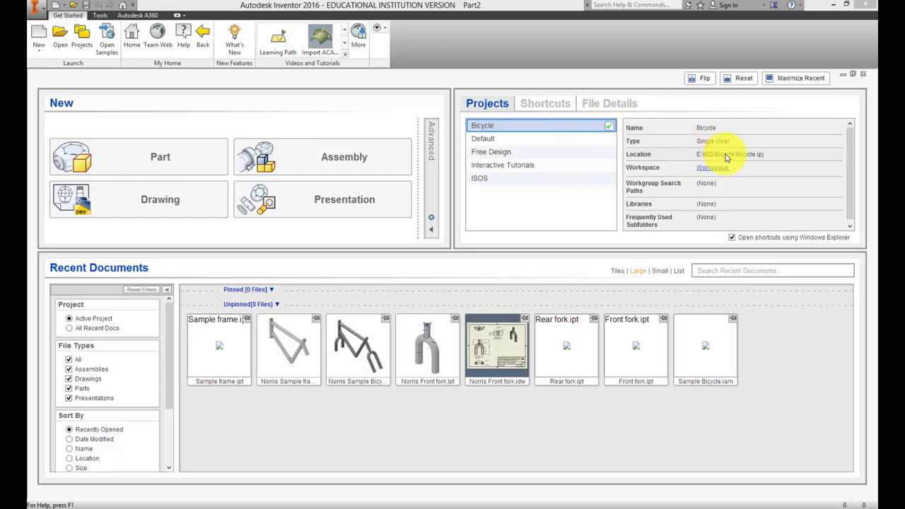
Step: Create a new part from the Standard.ipt template and start a 2D sketch on the front (XY) plane
{"action": "left_click", "coordinate": [41, 33]}
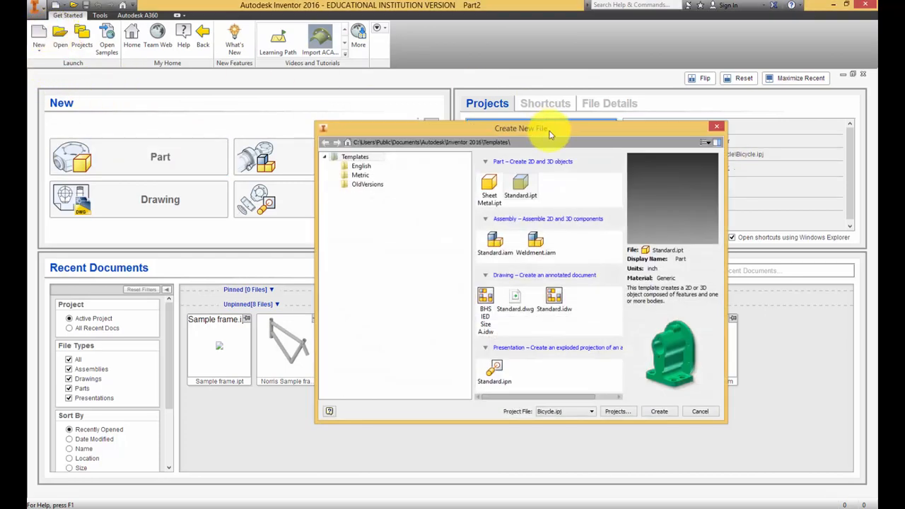
{"action": "double_click", "coordinate": [528, 187]}
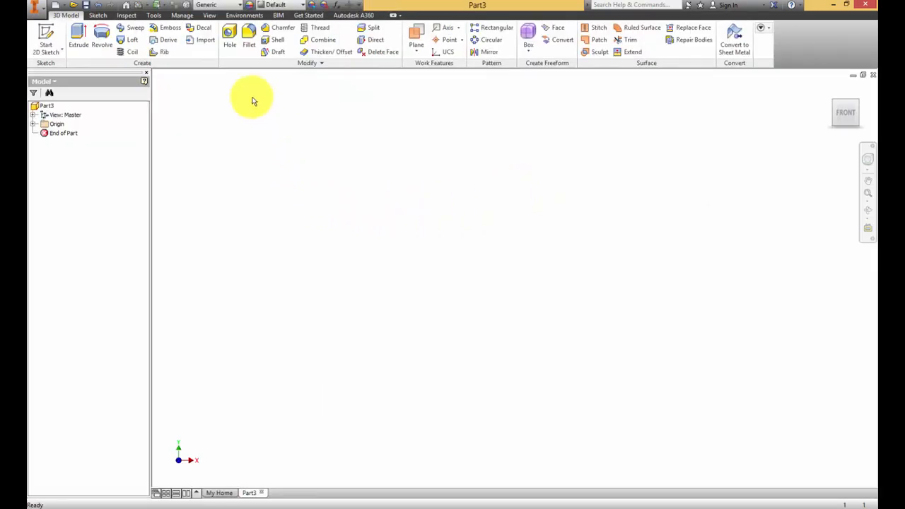
{"action": "left_click", "coordinate": [46, 32]}
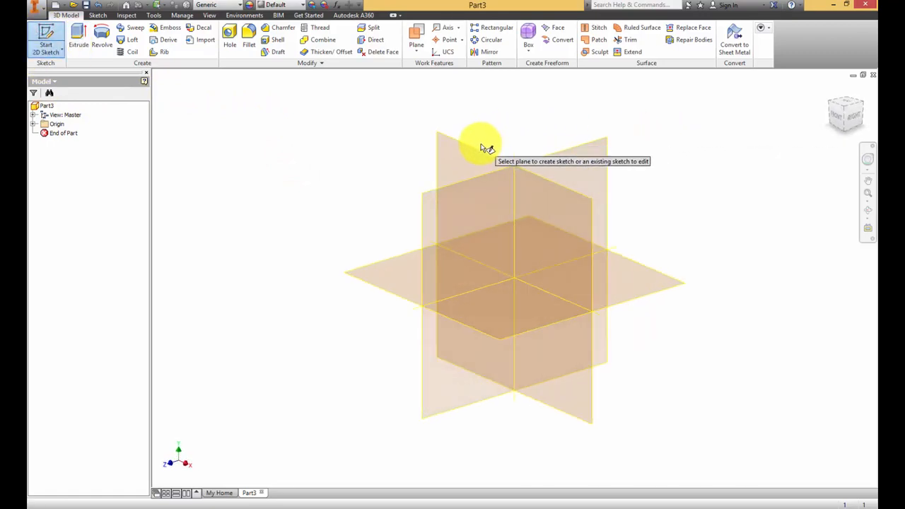
{"action": "left_click", "coordinate": [485, 153]}
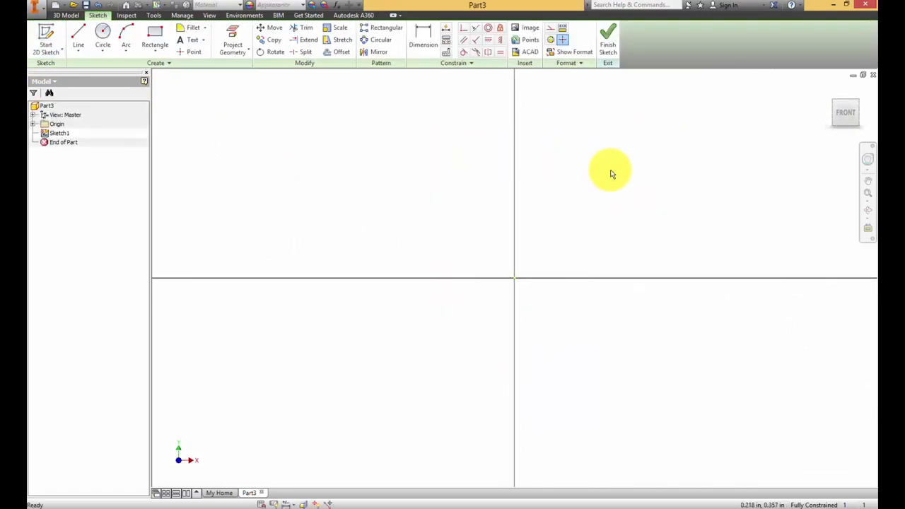
Step: Draw a 6 in vertical line straight up from the sketch origin
{"action": "mouse_move", "coordinate": [612, 174]}
{"action": "left_mouse_down"}
{"action": "mouse_move", "coordinate": [594, 196]}
{"action": "mouse_move", "coordinate": [285, 340]}
{"action": "mouse_move", "coordinate": [208, 346]}
{"action": "mouse_move", "coordinate": [267, 342]}
{"action": "left_mouse_up"}
{"action": "middle_click_drag", "start_coordinate": [267, 342], "coordinate": [273, 343]}
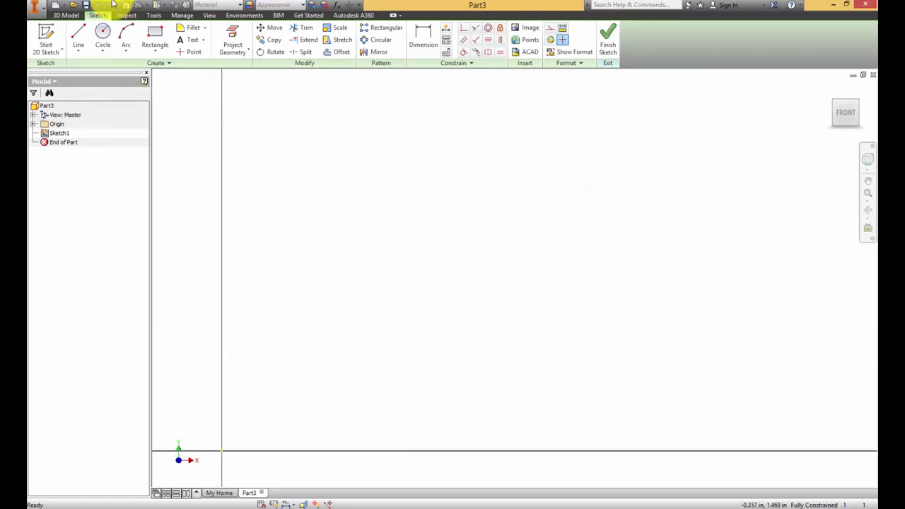
{"action": "left_click", "coordinate": [76, 37]}
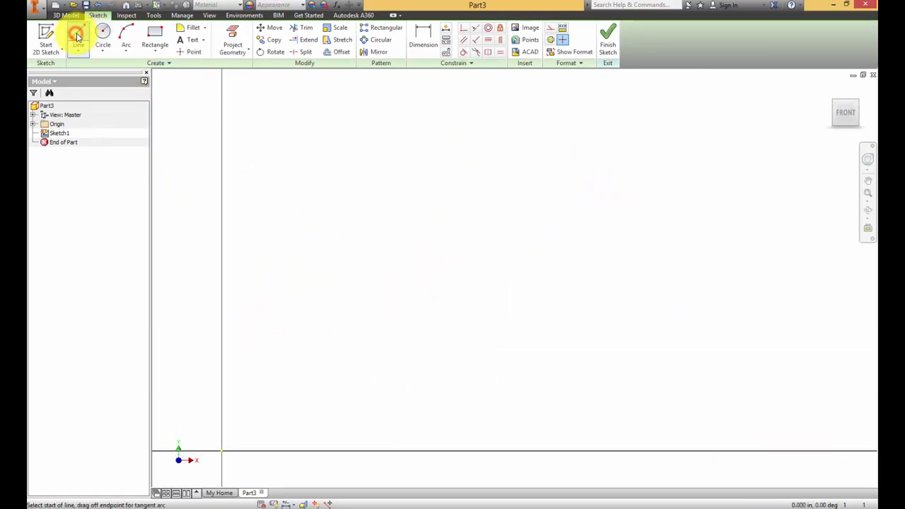
{"action": "left_click", "coordinate": [221, 452]}
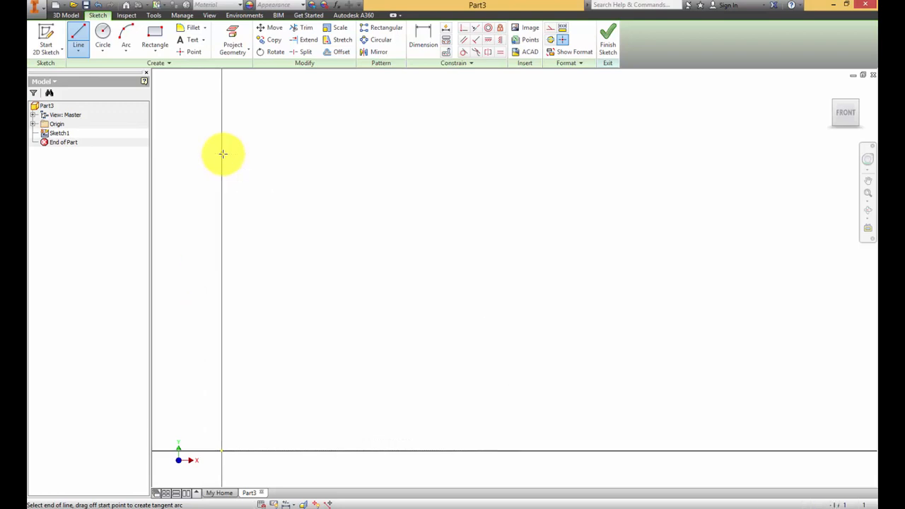
{"action": "key", "text": "Return"}
{"action": "scroll", "coordinate": [223, 152], "scroll_direction": "up", "scroll_amount": 8}
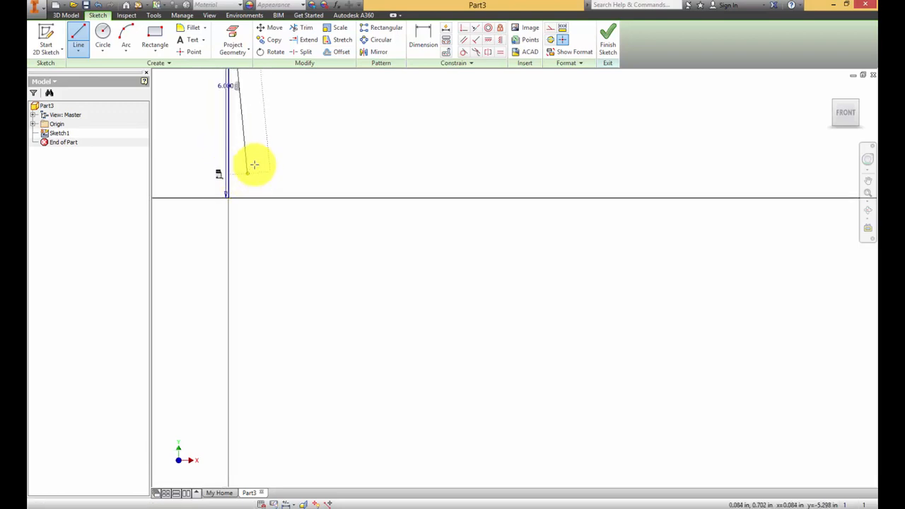
{"action": "middle_click_drag", "start_coordinate": [254, 162], "coordinate": [227, 393]}
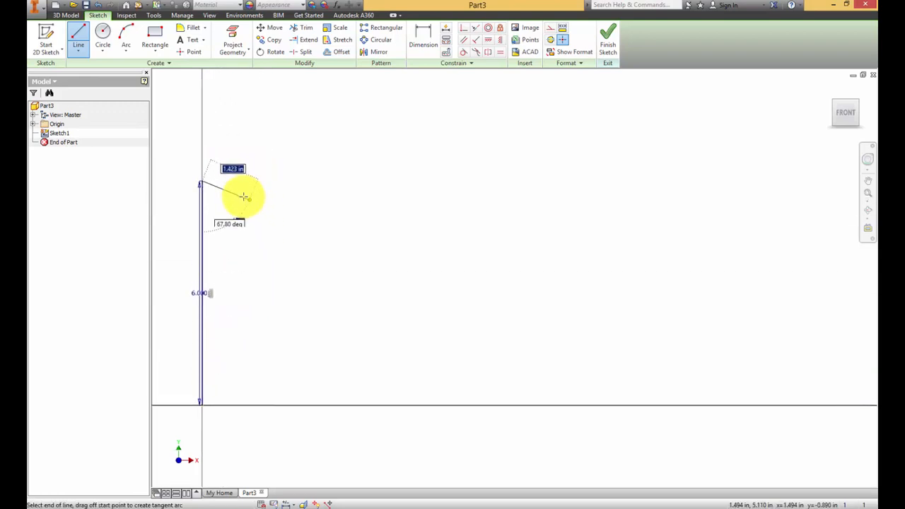
{"action": "key", "text": "Escape"}
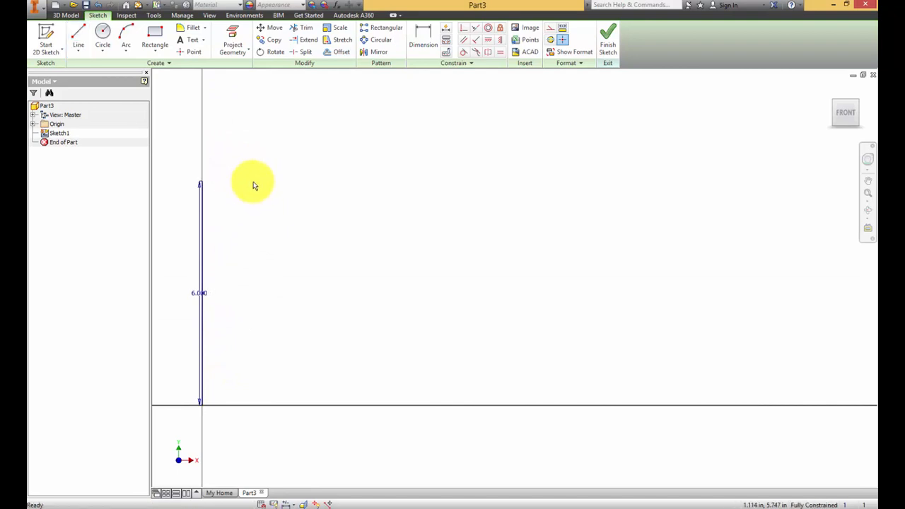
Step: Draw a 6 in diameter circle beside the vertical line, with its centre level with the line's upper endpoint
{"action": "left_click", "coordinate": [103, 32]}
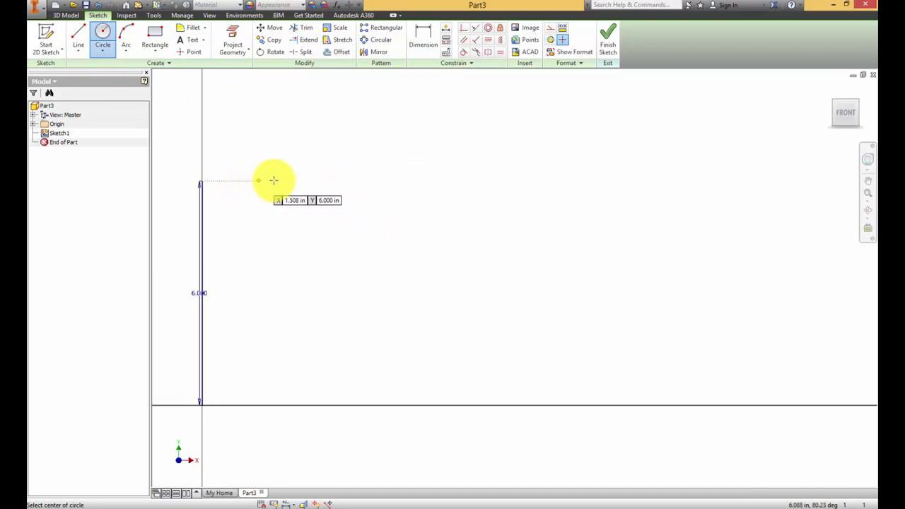
{"action": "left_click", "coordinate": [300, 181]}
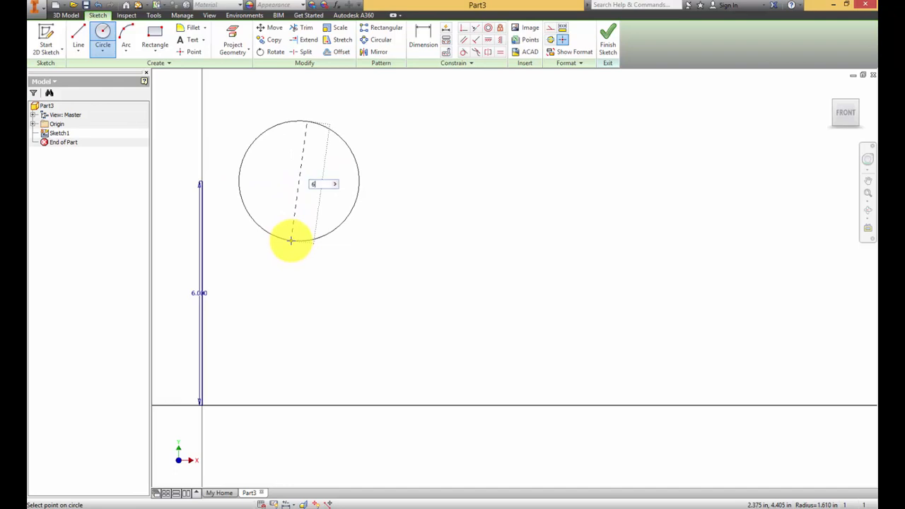
{"action": "type", "text": "6"}
{"action": "key", "text": "Return"}
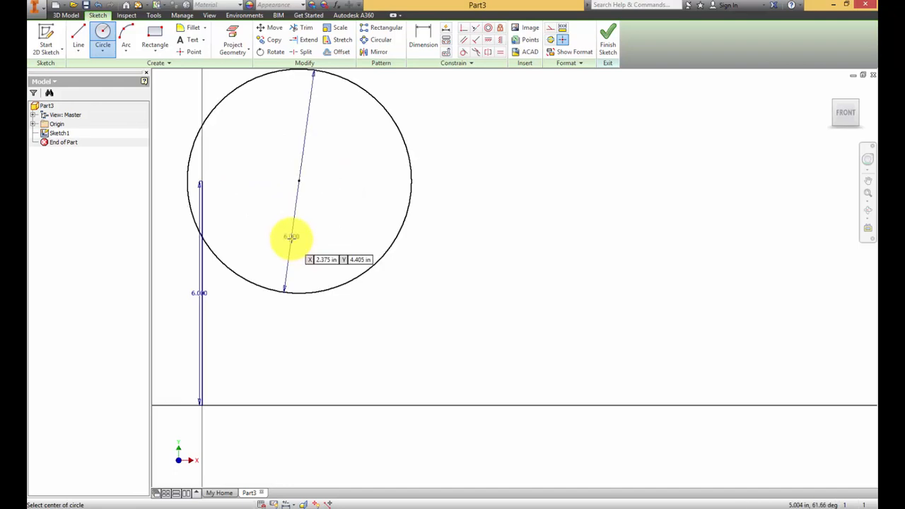
Step: Constrain the circle tangent to the vertical line
{"action": "left_click", "coordinate": [464, 54]}
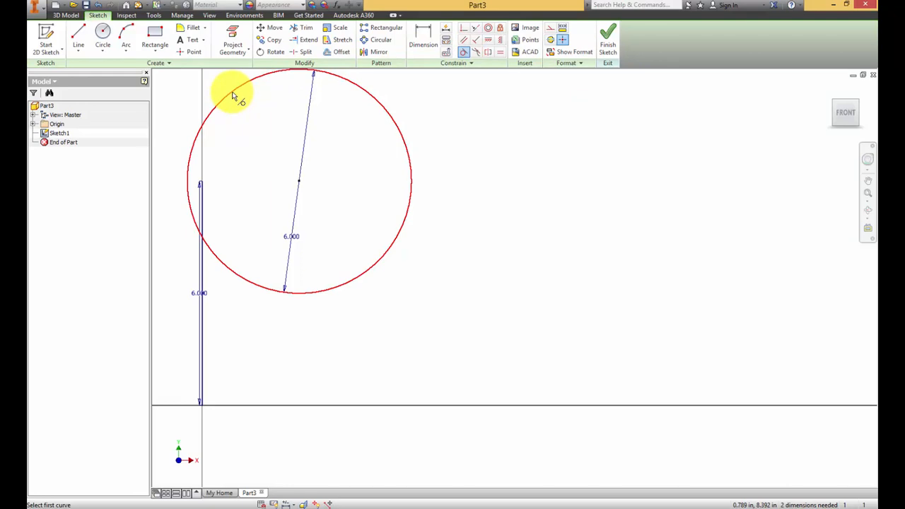
{"action": "left_click", "coordinate": [234, 96]}
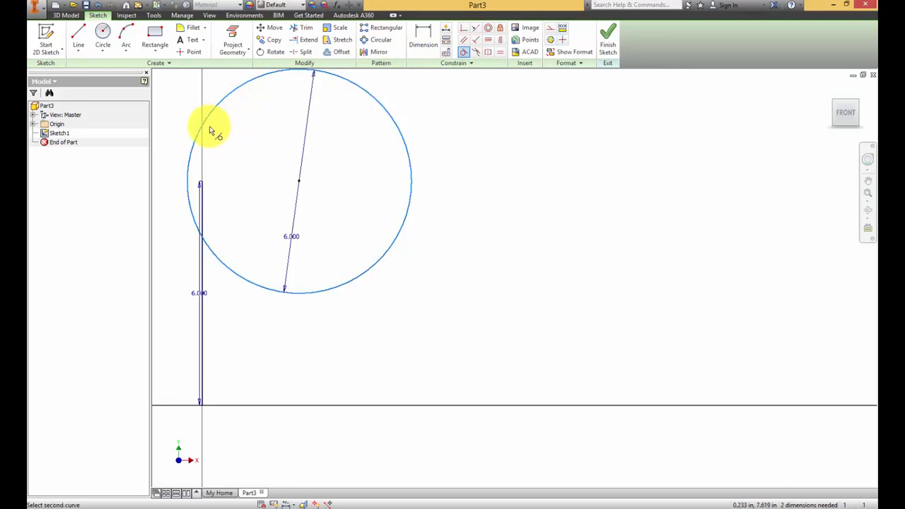
{"action": "left_click", "coordinate": [202, 263]}
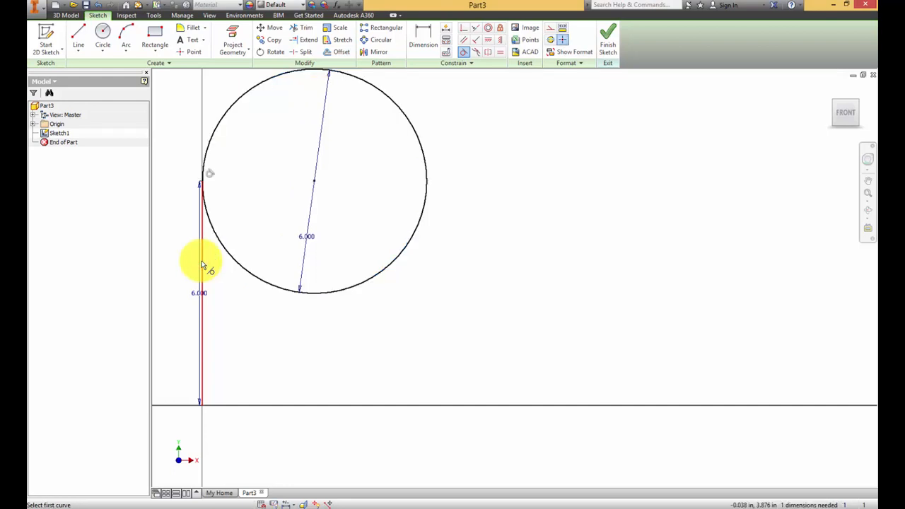
{"action": "right_click", "coordinate": [576, 202]}
{"action": "left_click", "coordinate": [621, 200]}
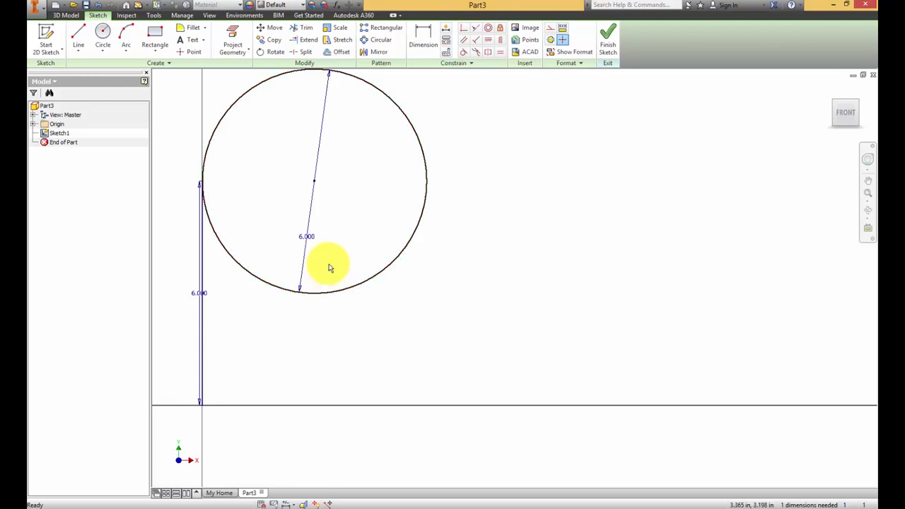
Step: Test the circle's remaining freedom and align its centre with the vertical line's upper endpoint using a Horizontal constraint
{"action": "left_click", "coordinate": [327, 290]}
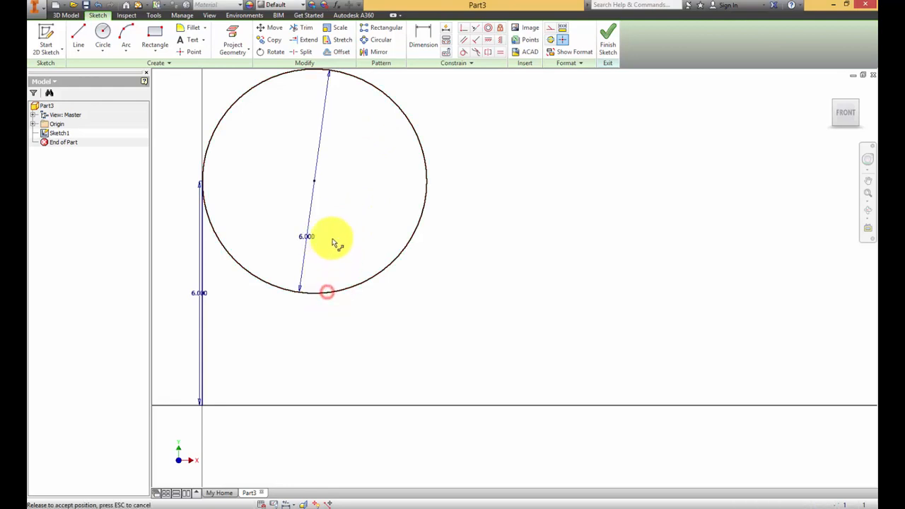
{"action": "left_click_drag", "start_coordinate": [314, 185], "coordinate": [303, 256]}
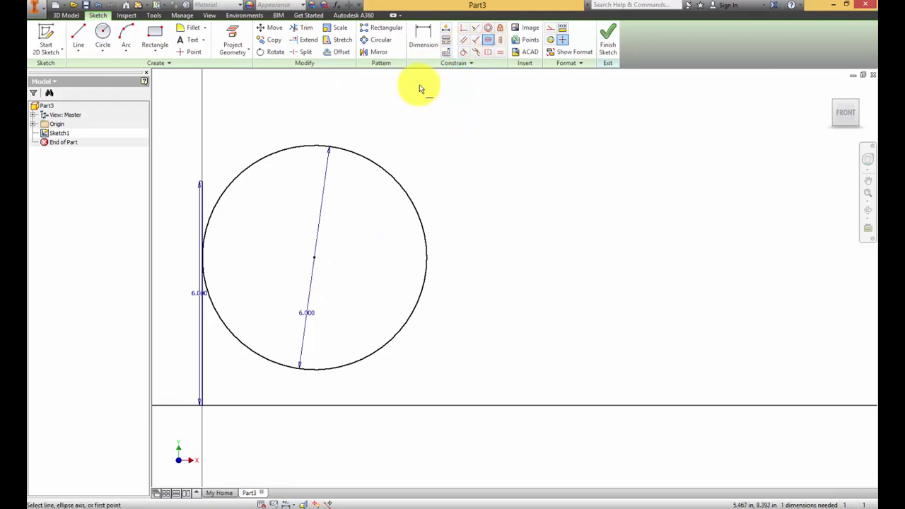
{"action": "left_click", "coordinate": [490, 41]}
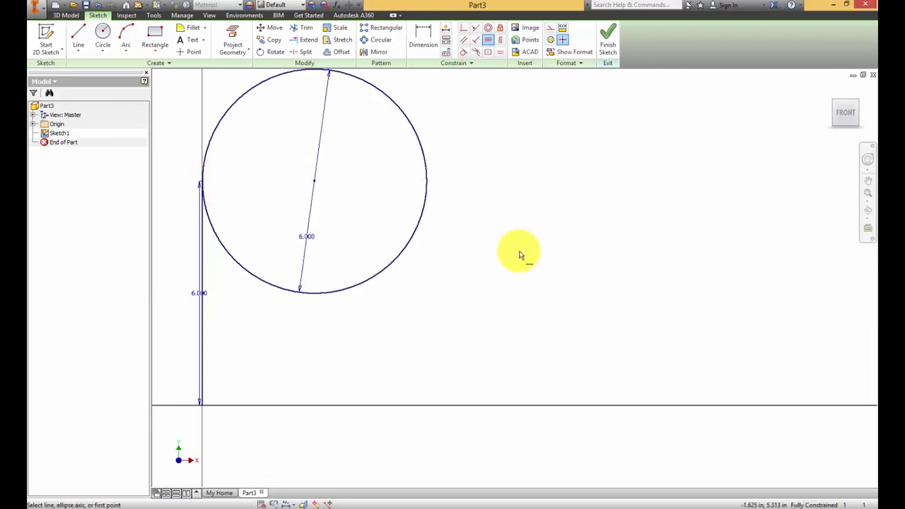
{"action": "left_click", "coordinate": [491, 47]}
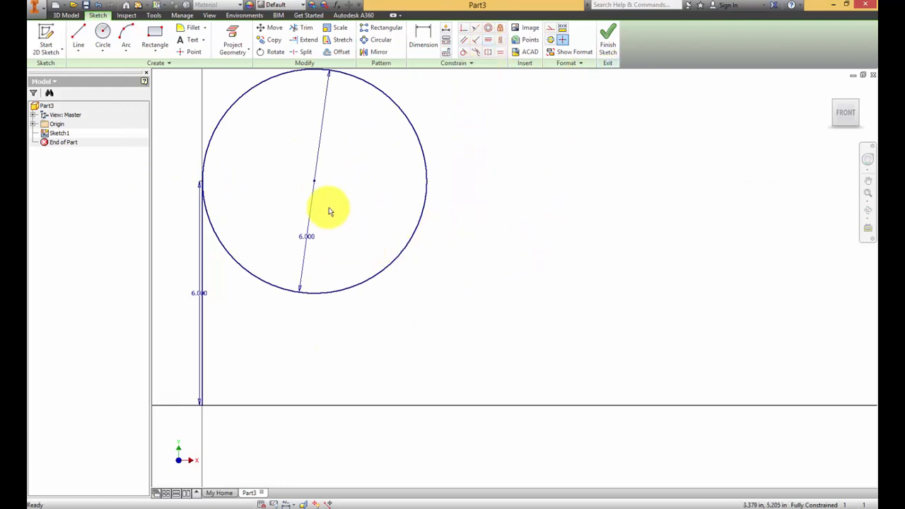
{"action": "left_click_drag", "start_coordinate": [315, 180], "coordinate": [335, 179]}
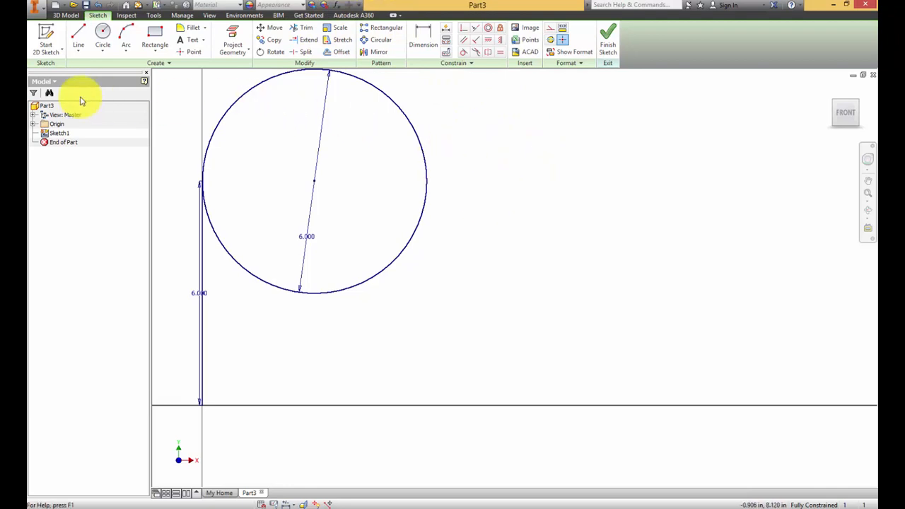
Step: Draw a 6 in vertical line down from the circle's far side, opposite the first line, and trim away the circle's lower half
{"action": "left_click", "coordinate": [78, 36]}
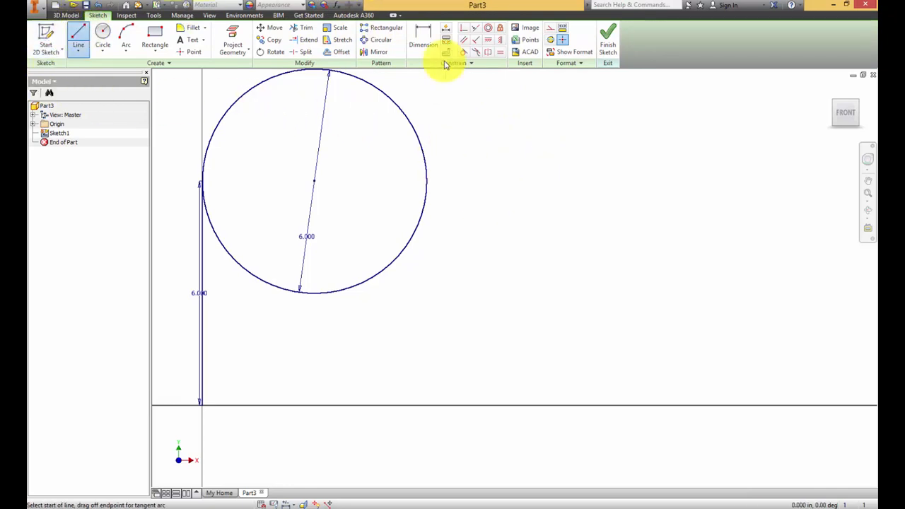
{"action": "left_click", "coordinate": [426, 180]}
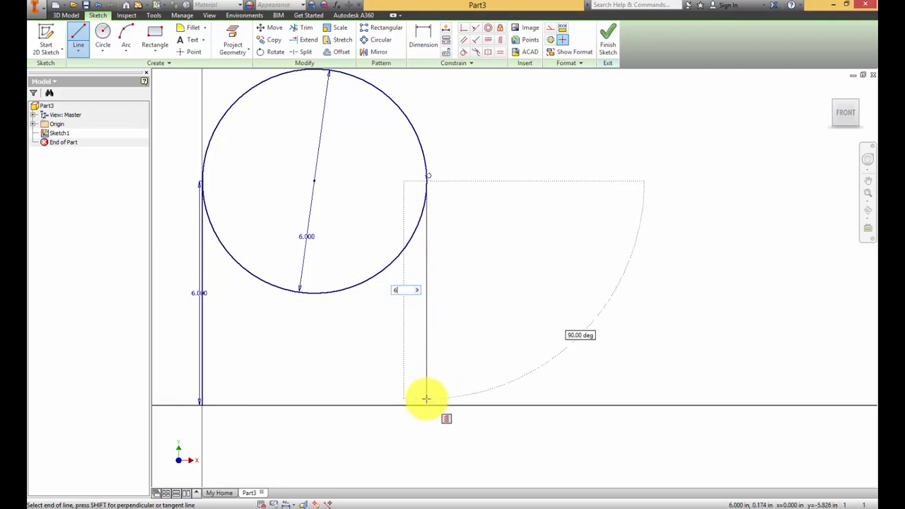
{"action": "left_click", "coordinate": [425, 399]}
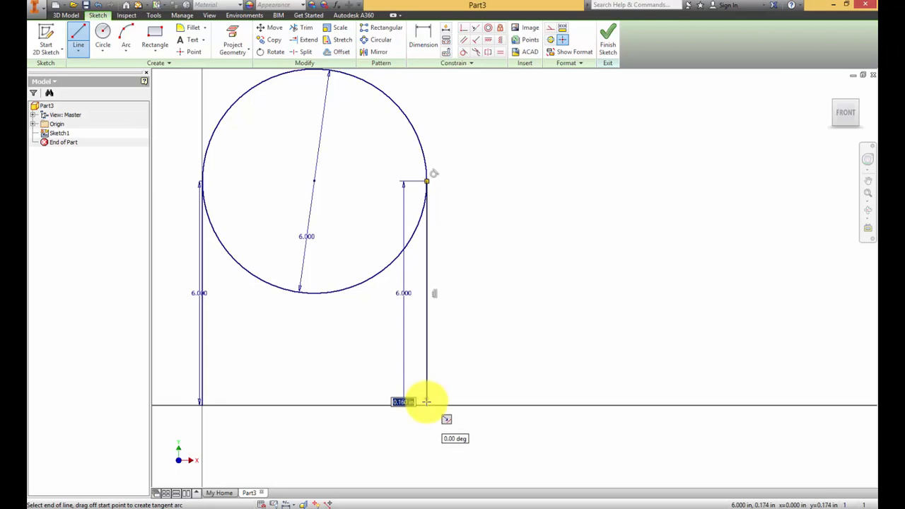
{"action": "key", "text": "Escape"}
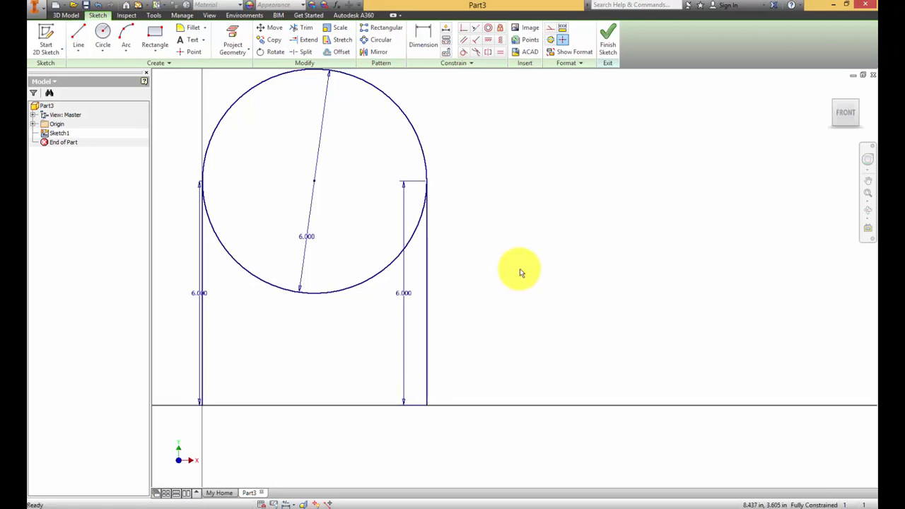
{"action": "left_click", "coordinate": [303, 31]}
{"action": "left_click", "coordinate": [336, 292]}
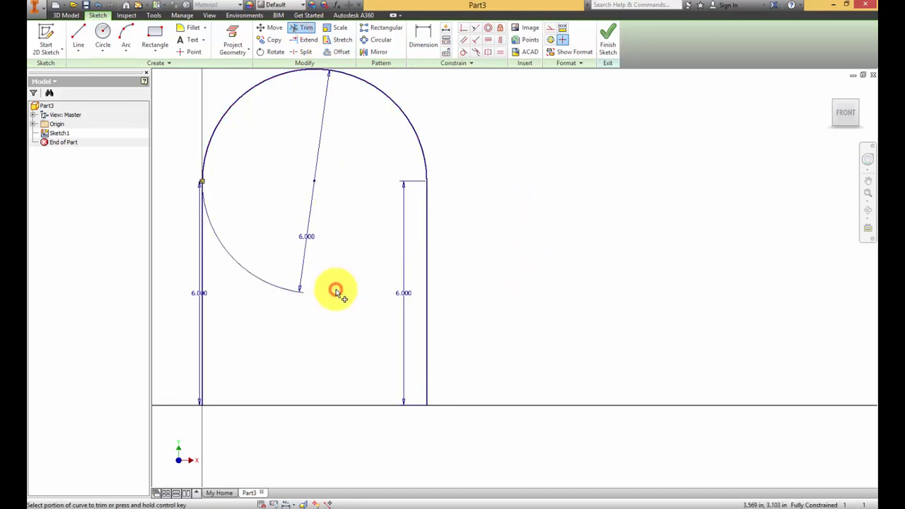
Step: Draw a 4.5 in vertical line up from the top of the arc and finish the sketch
{"action": "scroll", "coordinate": [503, 241], "scroll_direction": "down", "scroll_amount": 3}
{"action": "mouse_move", "coordinate": [505, 239]}
{"action": "middle_mouse_down"}
{"action": "mouse_move", "coordinate": [510, 330]}
{"action": "mouse_move", "coordinate": [559, 356]}
{"action": "middle_mouse_up"}
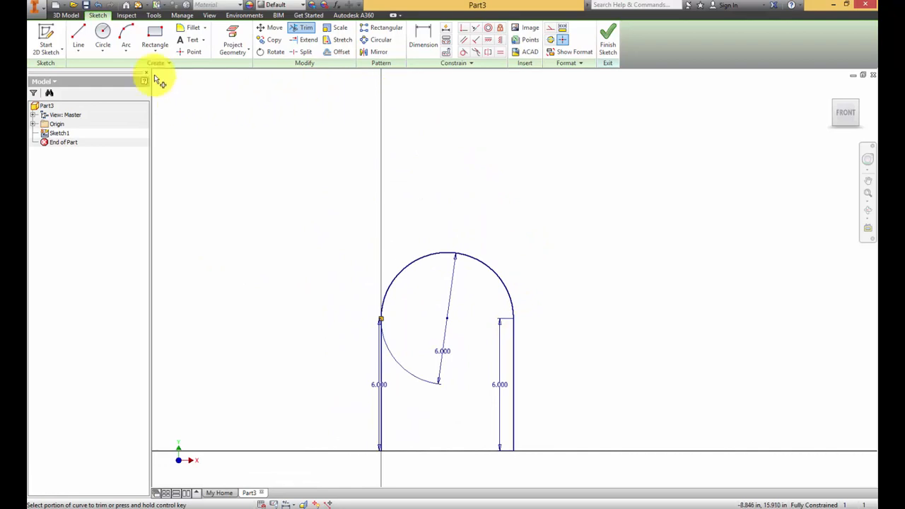
{"action": "left_click", "coordinate": [78, 34]}
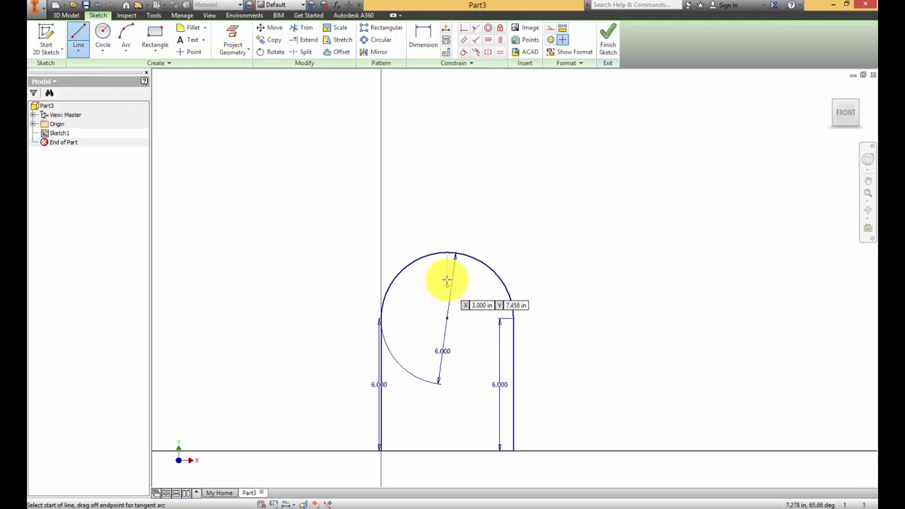
{"action": "left_click", "coordinate": [446, 253]}
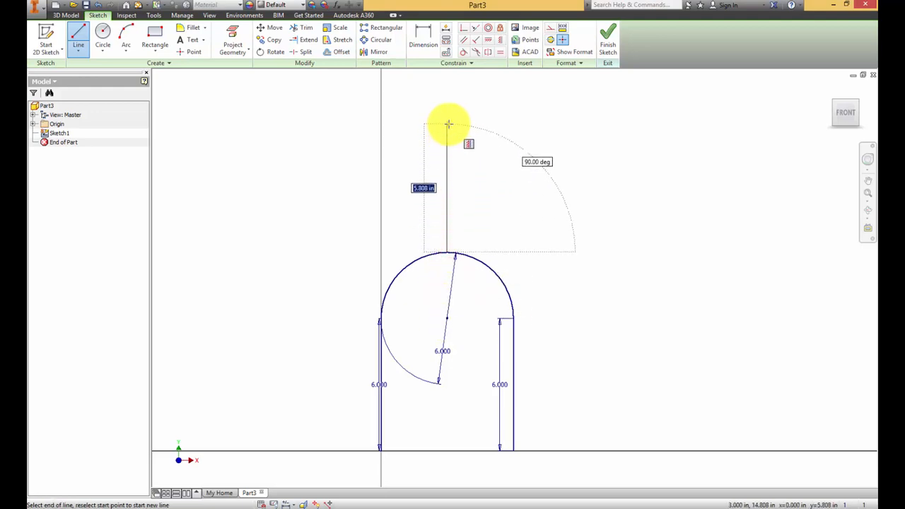
{"action": "type", "text": "4.5"}
{"action": "key", "text": "Return"}
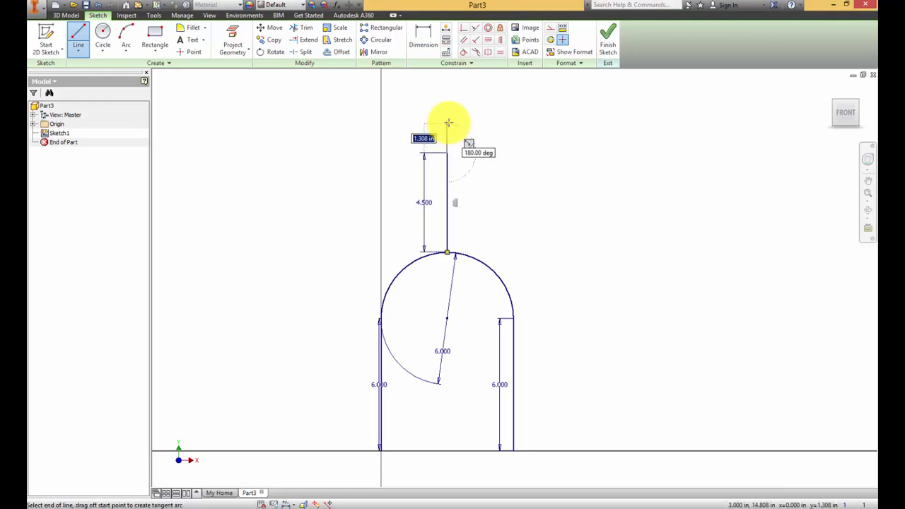
{"action": "left_click", "coordinate": [607, 42]}
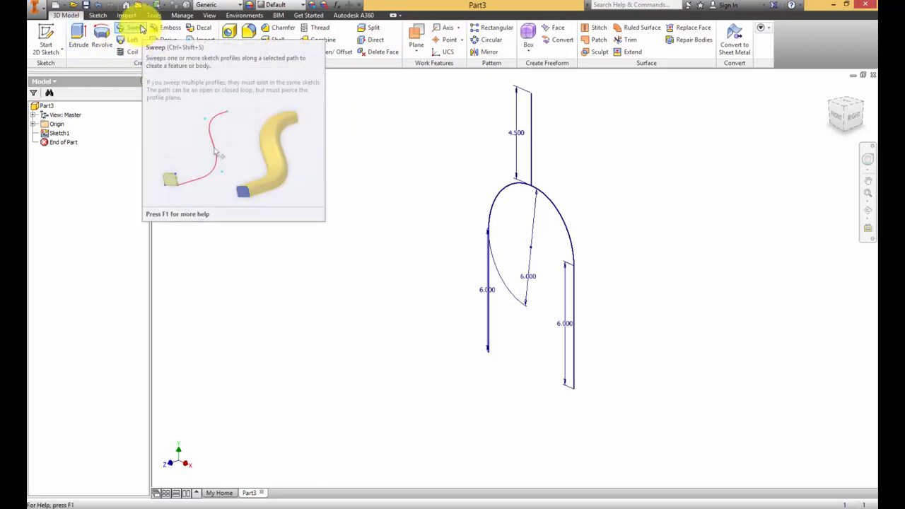
Step: Create a work plane through the lower endpoint of the leg at the origin, perpendicular to that leg
{"action": "left_click", "coordinate": [418, 36]}
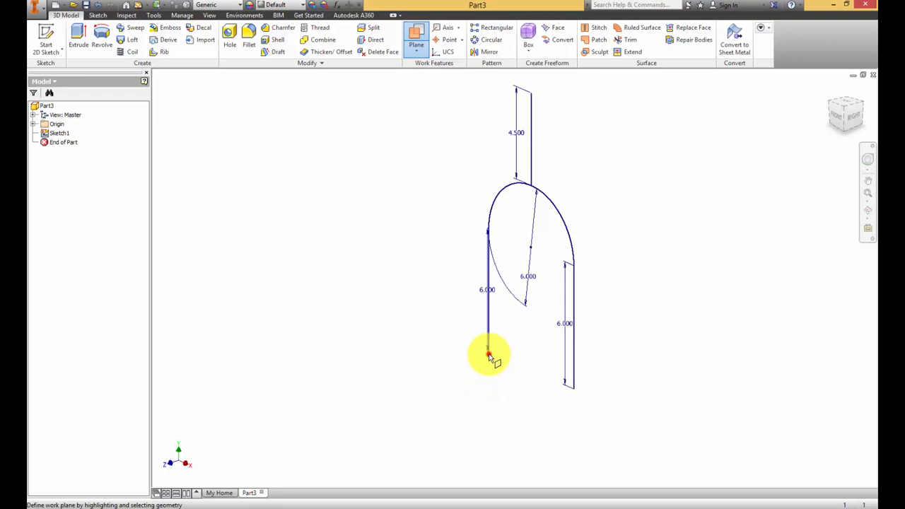
{"action": "scroll", "coordinate": [488, 357], "scroll_direction": "up", "scroll_amount": 5}
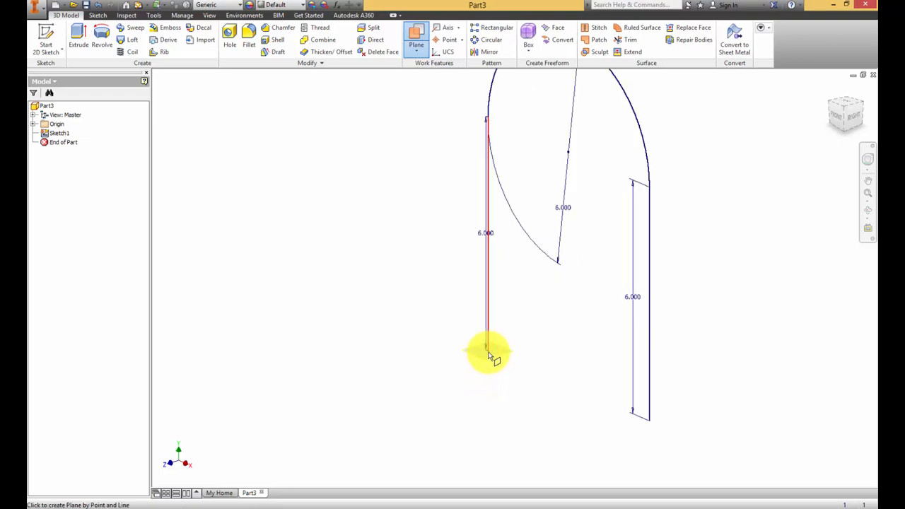
{"action": "left_click", "coordinate": [488, 353]}
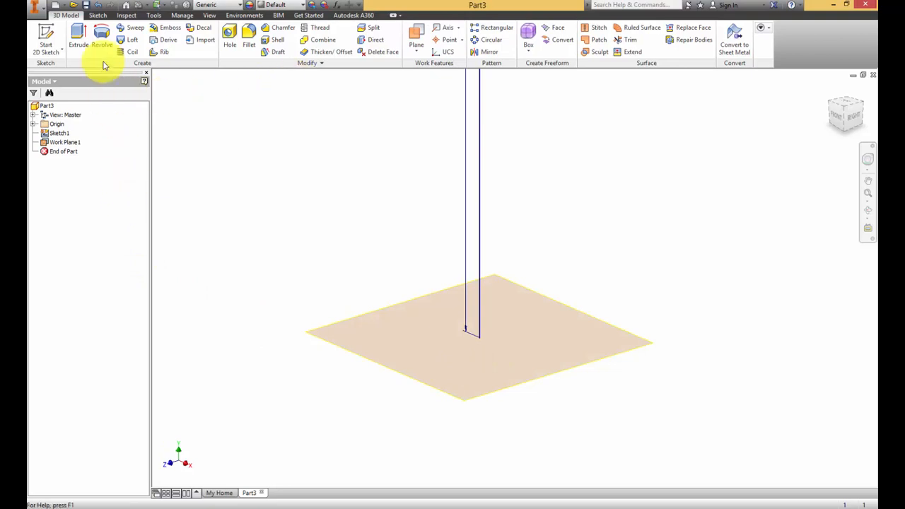
Step: Start a sketch on the work plane at the leg's lower end and project the leg's endpoint into it
{"action": "left_click", "coordinate": [45, 36]}
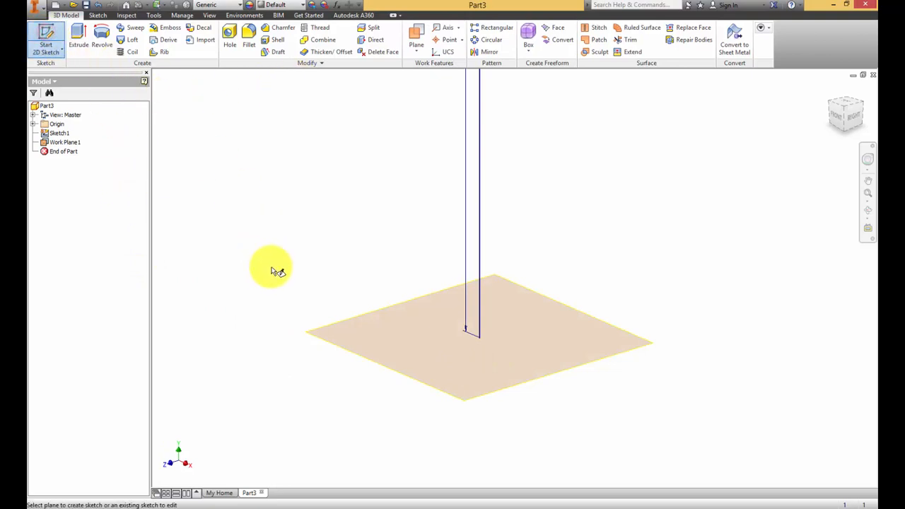
{"action": "left_click", "coordinate": [324, 331]}
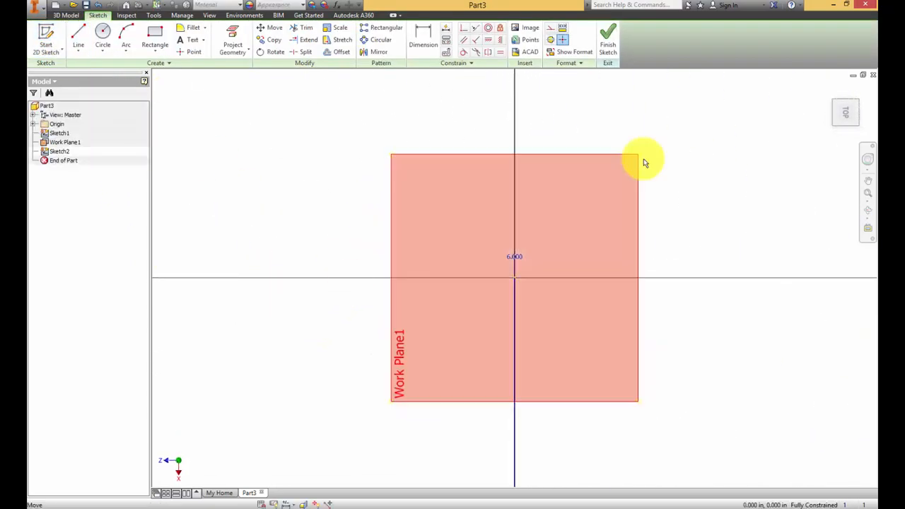
{"action": "left_click", "coordinate": [829, 90]}
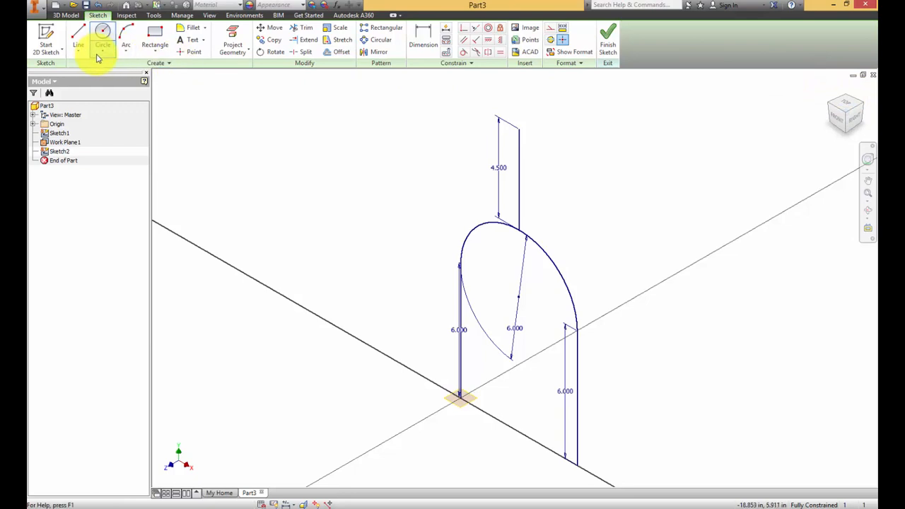
{"action": "left_click", "coordinate": [230, 35]}
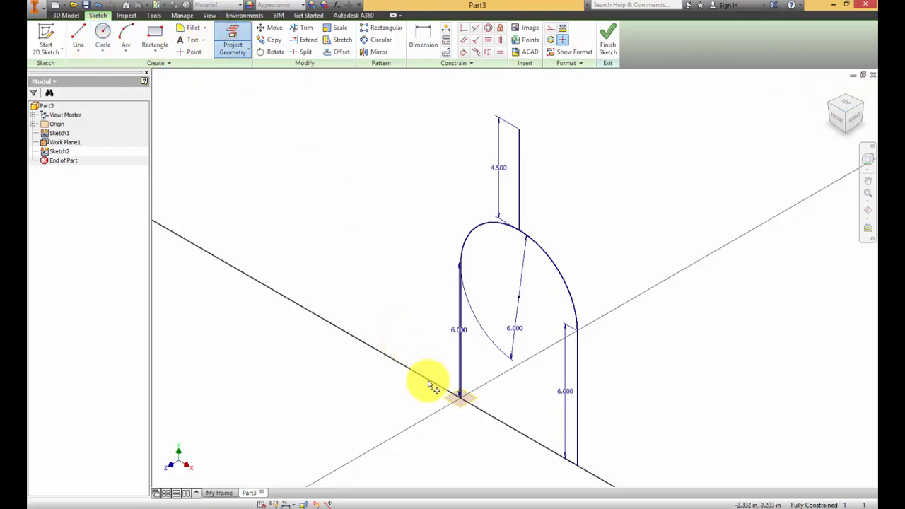
{"action": "left_click", "coordinate": [461, 398]}
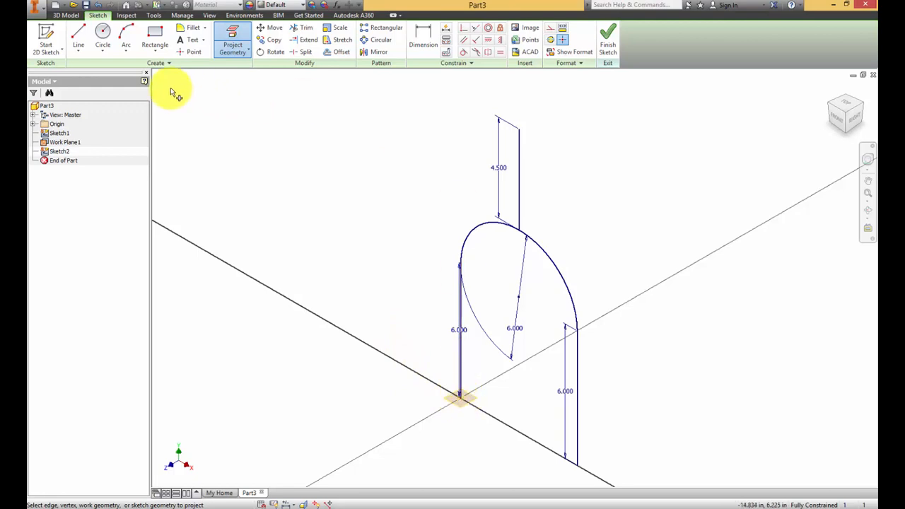
Step: Draw a 2 in diameter circle centred on the leg's lower endpoint
{"action": "left_click", "coordinate": [103, 35]}
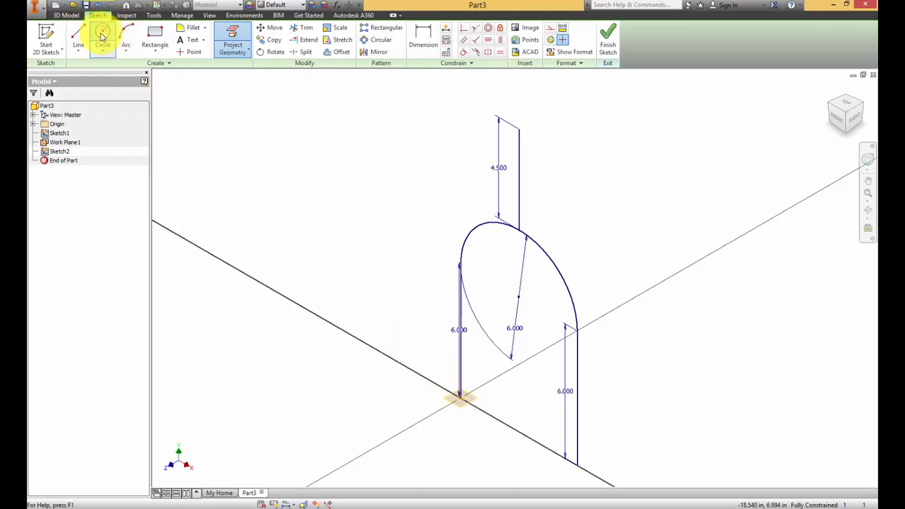
{"action": "left_click", "coordinate": [461, 400]}
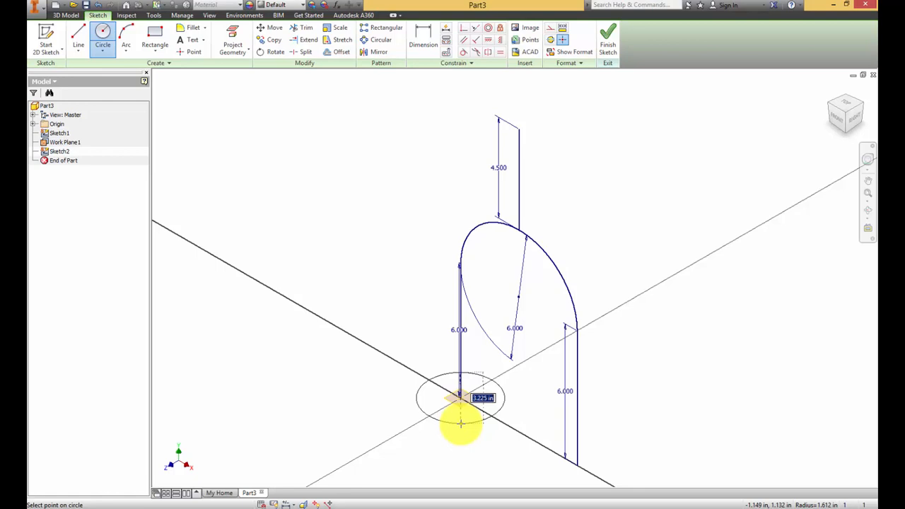
{"action": "type", "text": "2"}
{"action": "key", "text": "Return"}
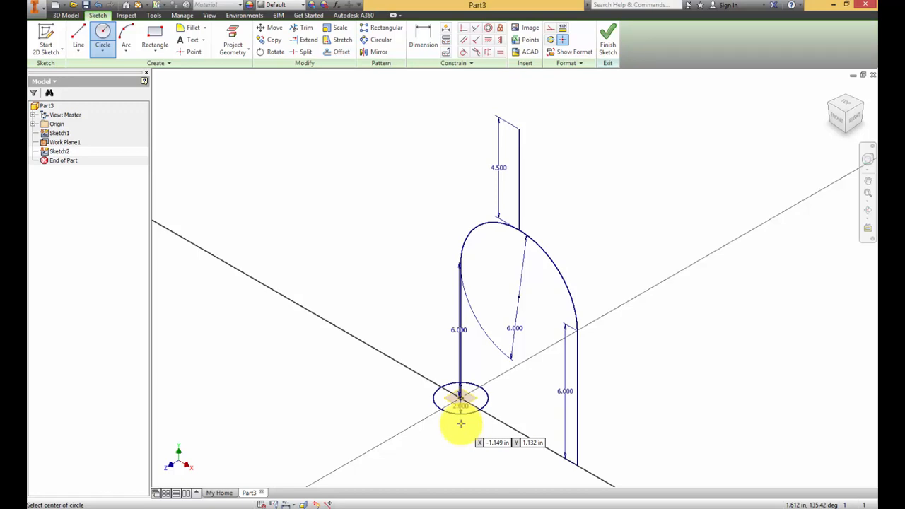
Step: Draw a concentric 1.5 in diameter circle inside the 2 in circle and finish the sketch
{"action": "left_click", "coordinate": [103, 31]}
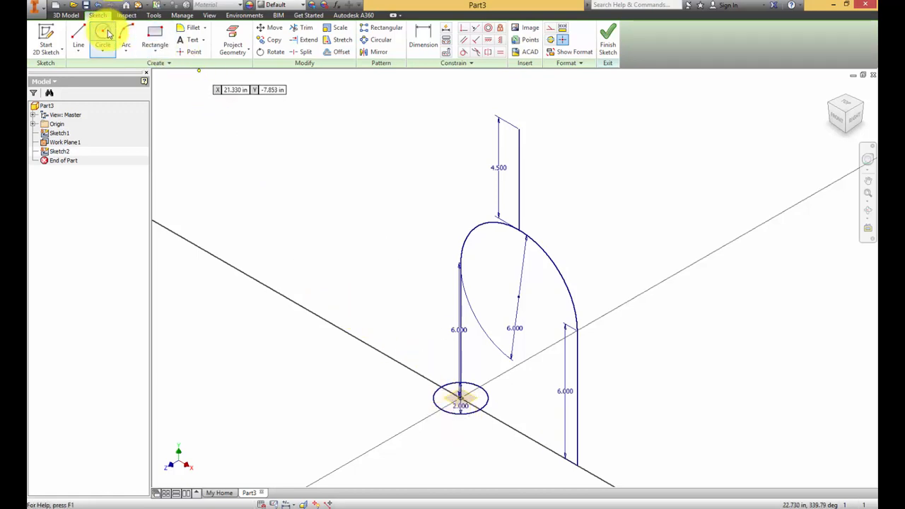
{"action": "left_click", "coordinate": [104, 32]}
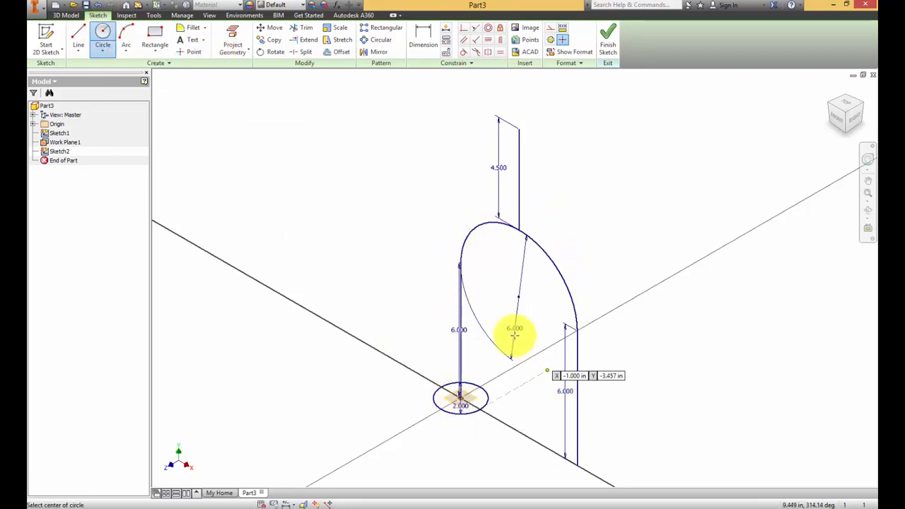
{"action": "left_click", "coordinate": [461, 398]}
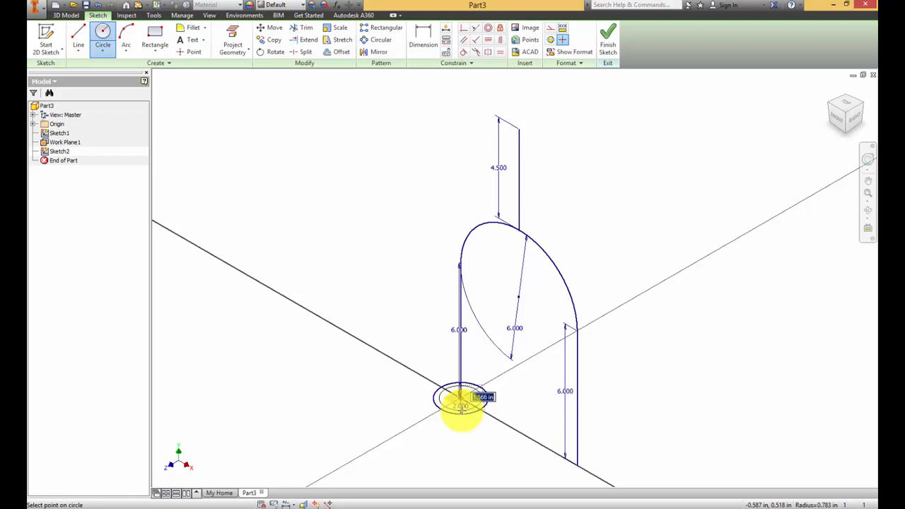
{"action": "type", "text": "1.5"}
{"action": "key", "text": "Return"}
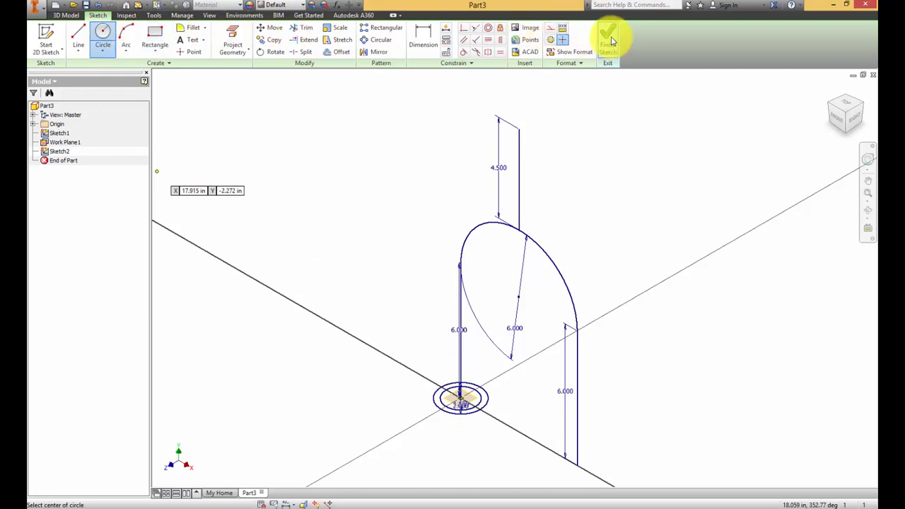
{"action": "left_click", "coordinate": [610, 37]}
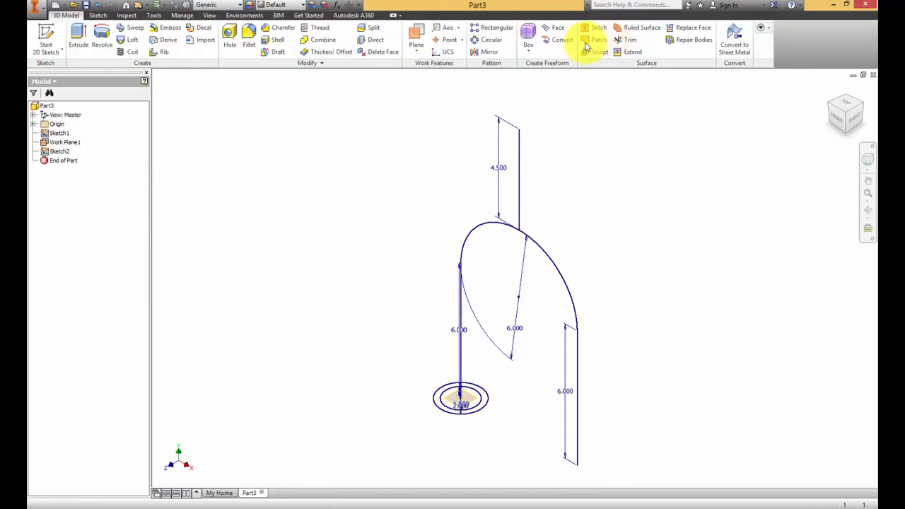
Step: Sweep the ring between the two circles along the U-shaped path as a solid, without taper or twist
{"action": "left_click", "coordinate": [132, 31]}
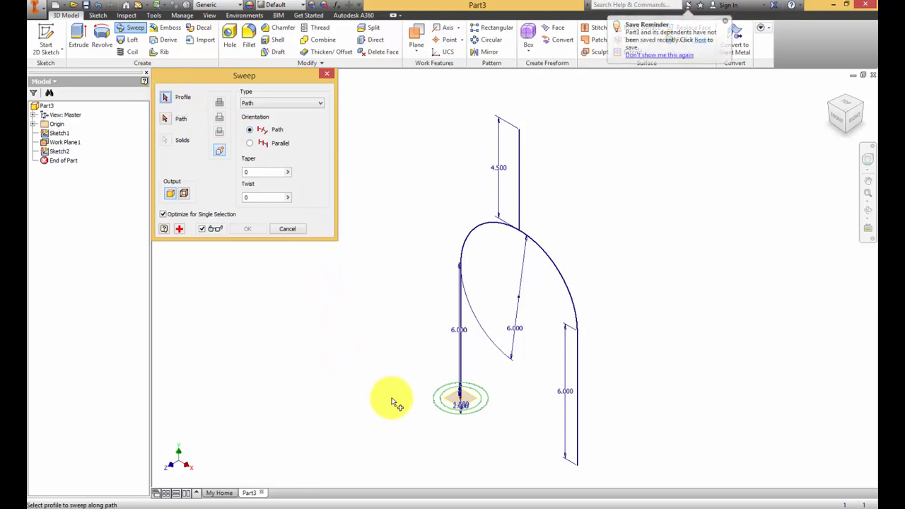
{"action": "left_click", "coordinate": [440, 412]}
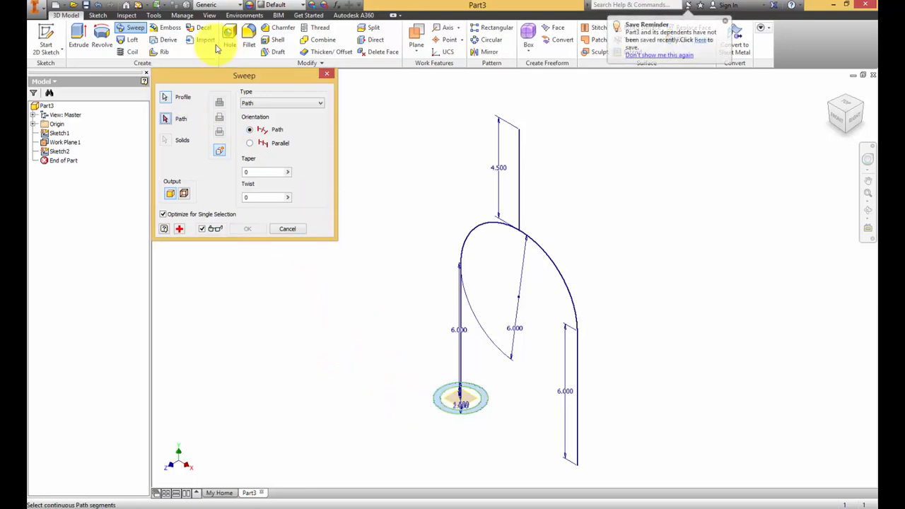
{"action": "left_click", "coordinate": [466, 244]}
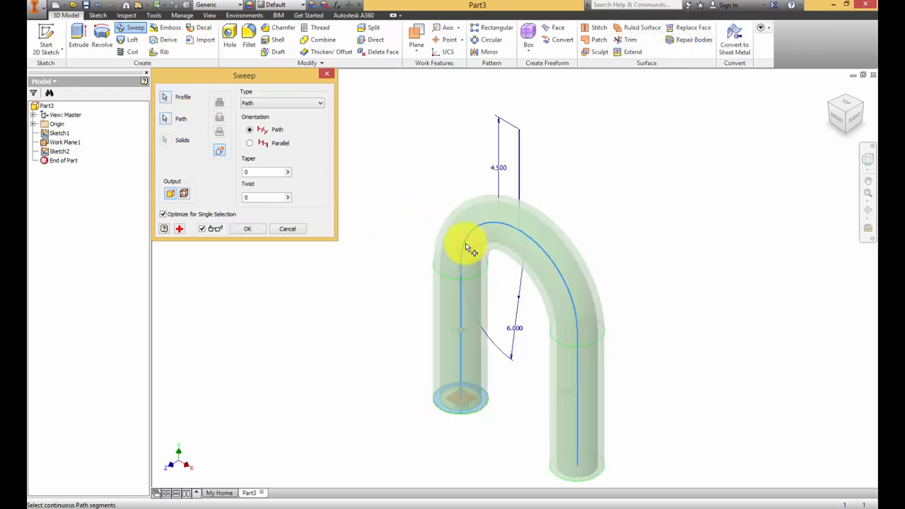
{"action": "left_click", "coordinate": [253, 229]}
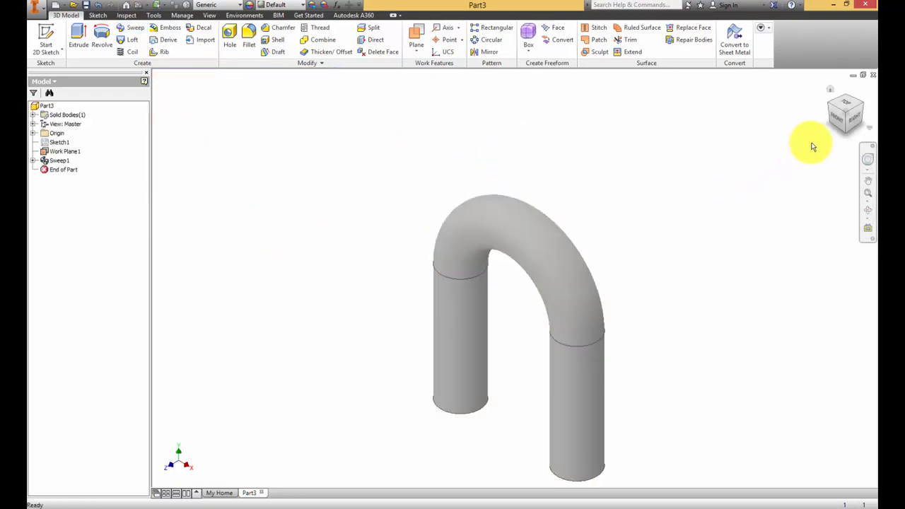
Step: Make the sweep's path sketch, Sketch1, visible again
{"action": "left_click", "coordinate": [836, 125]}
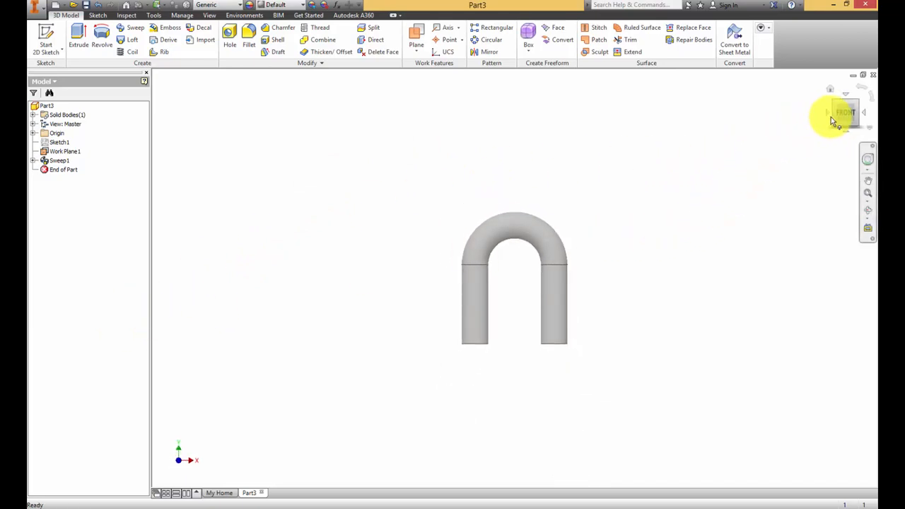
{"action": "left_click", "coordinate": [858, 104]}
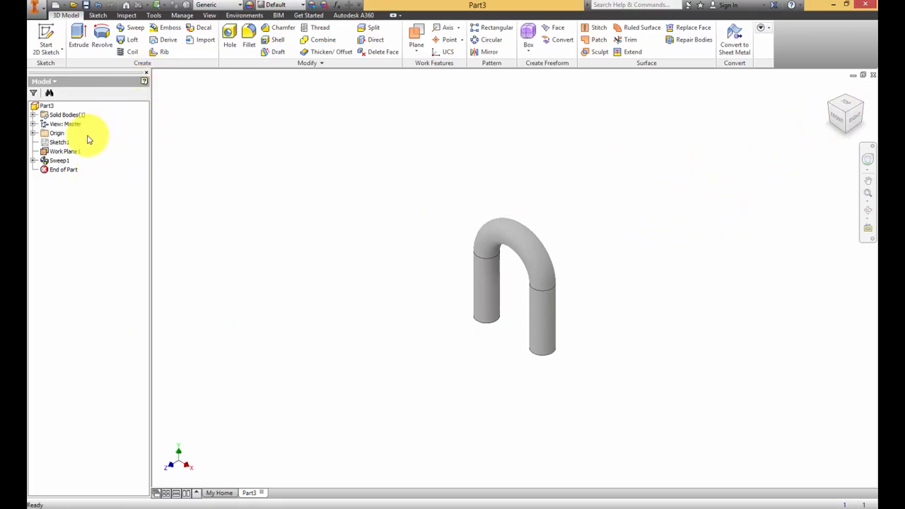
{"action": "left_click", "coordinate": [34, 161]}
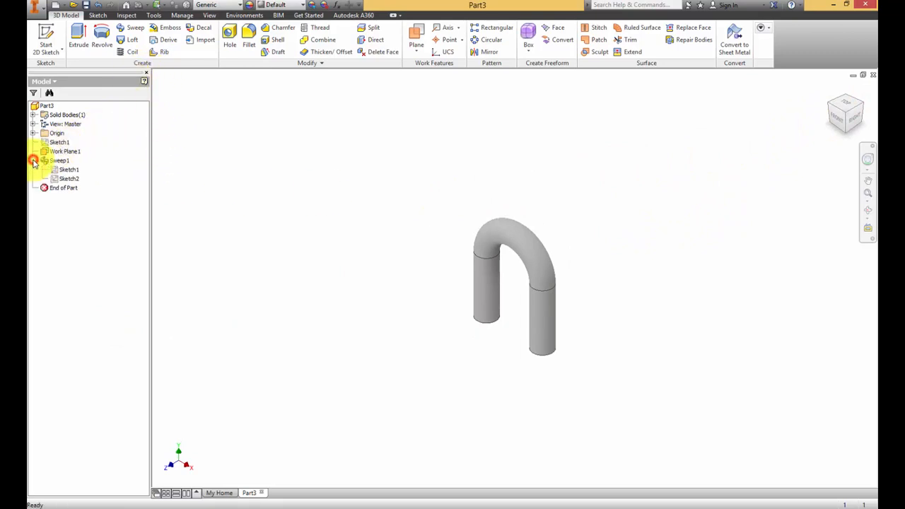
{"action": "right_click", "coordinate": [74, 173]}
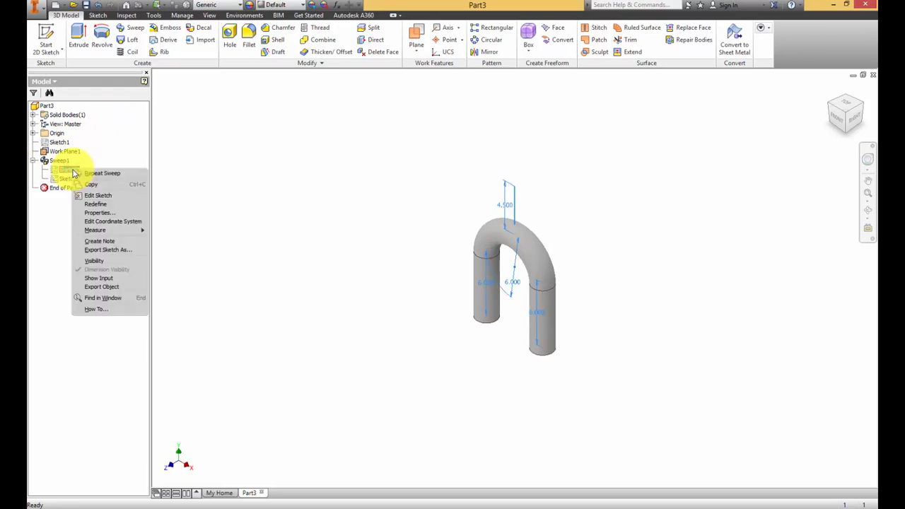
{"action": "left_click", "coordinate": [92, 263]}
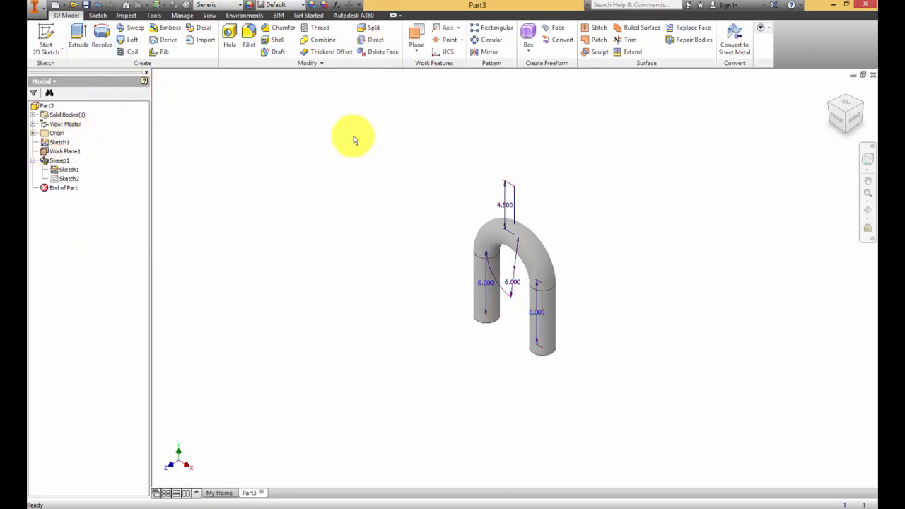
Step: Create a work plane through the upper endpoint of the 4.5 in stem line, perpendicular to that line
{"action": "left_click", "coordinate": [420, 35]}
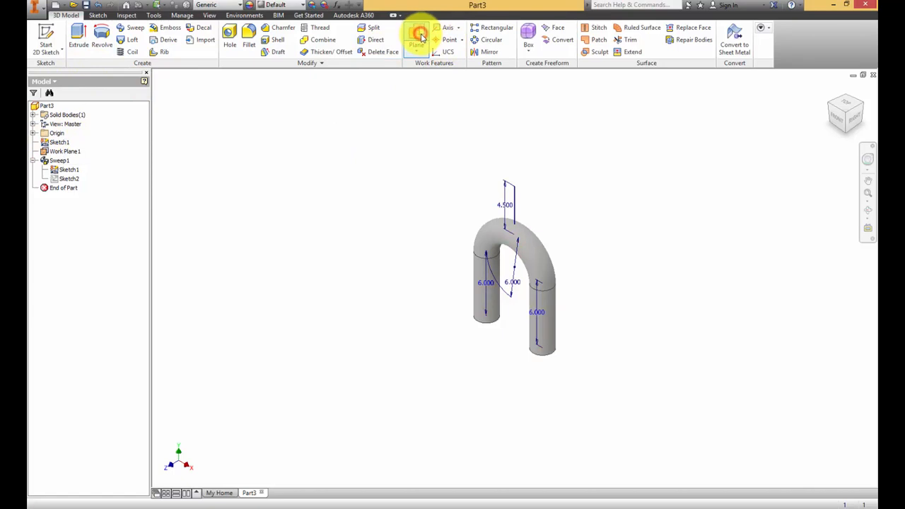
{"action": "left_click", "coordinate": [514, 190]}
{"action": "scroll", "coordinate": [515, 192], "scroll_direction": "up", "scroll_amount": 5}
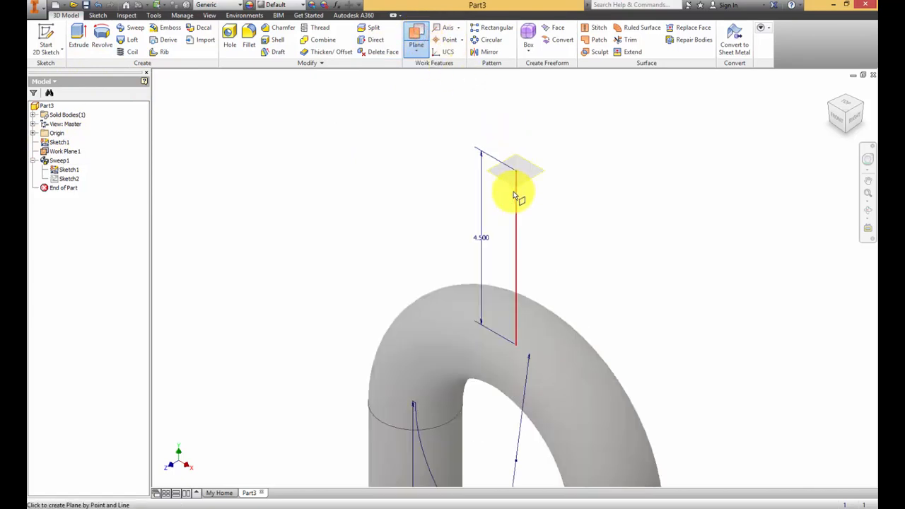
{"action": "left_click", "coordinate": [514, 194]}
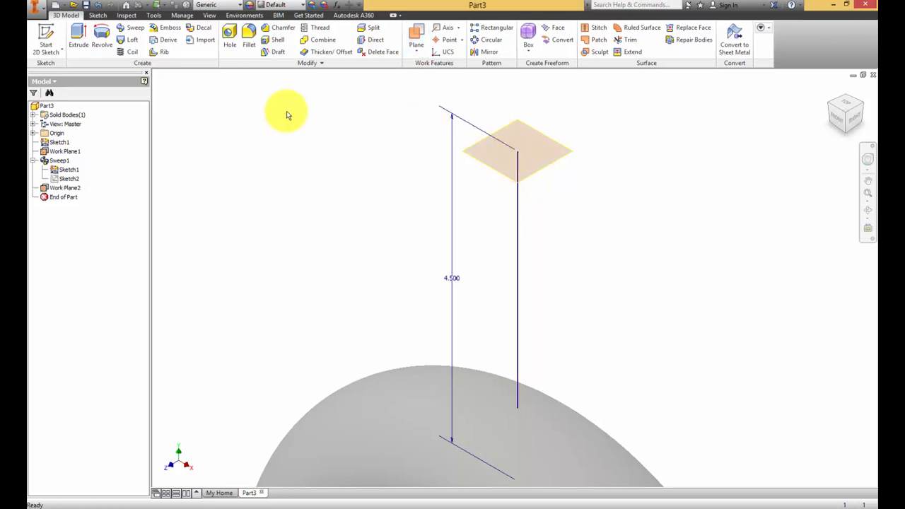
Step: Sketch a 1.67 in diameter circle on the new work plane, centred on the stem line's upper endpoint, and finish the sketch
{"action": "left_click", "coordinate": [46, 39]}
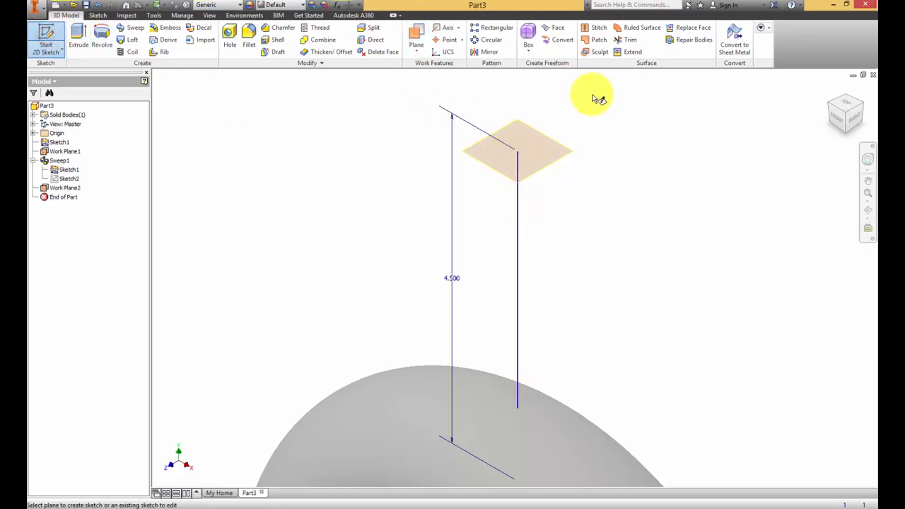
{"action": "left_click", "coordinate": [554, 140]}
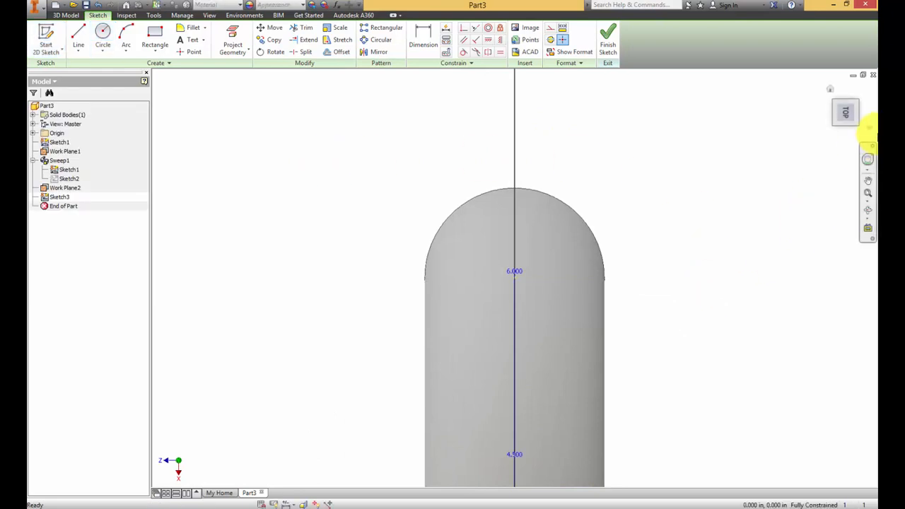
{"action": "left_click", "coordinate": [829, 91]}
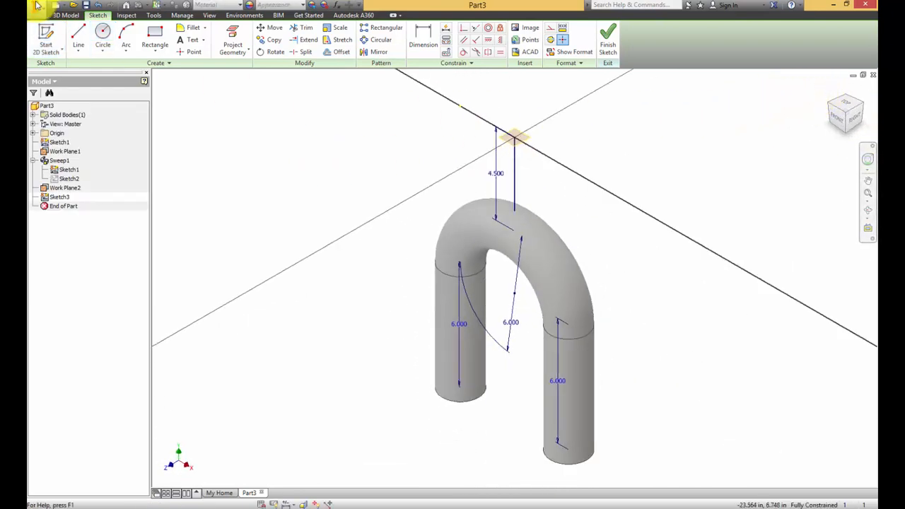
{"action": "left_click", "coordinate": [103, 33]}
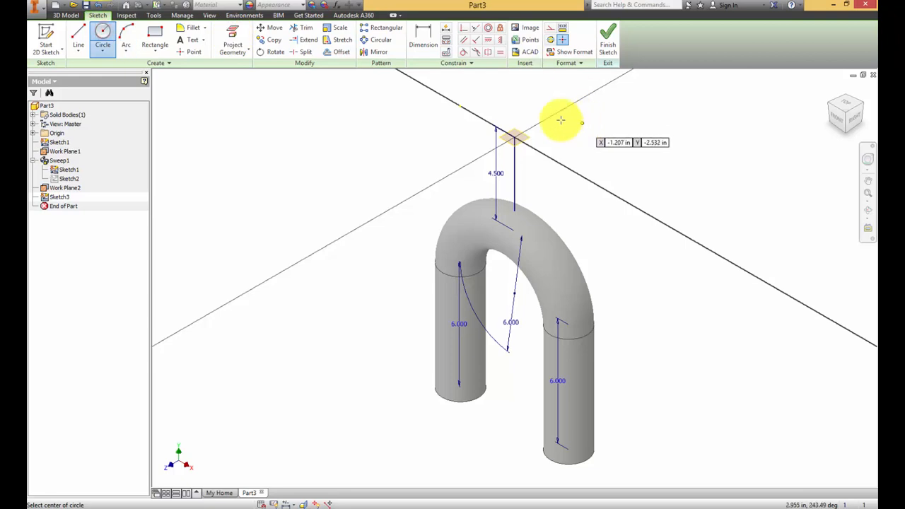
{"action": "left_click", "coordinate": [513, 138]}
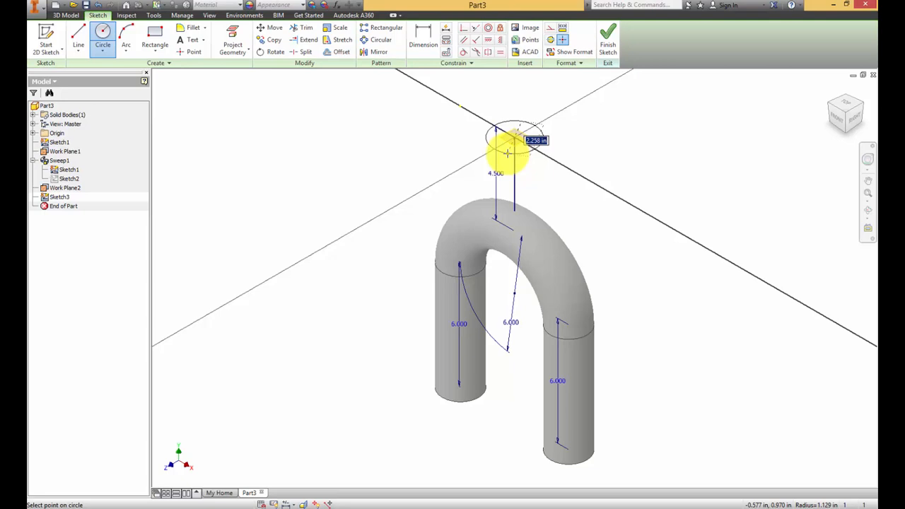
{"action": "type", "text": "1.67"}
{"action": "key", "text": "Return"}
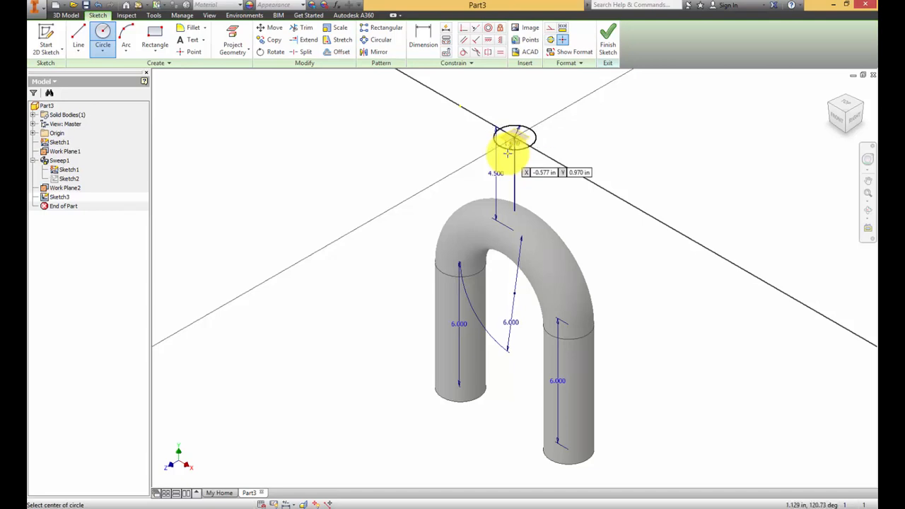
{"action": "left_click", "coordinate": [608, 40]}
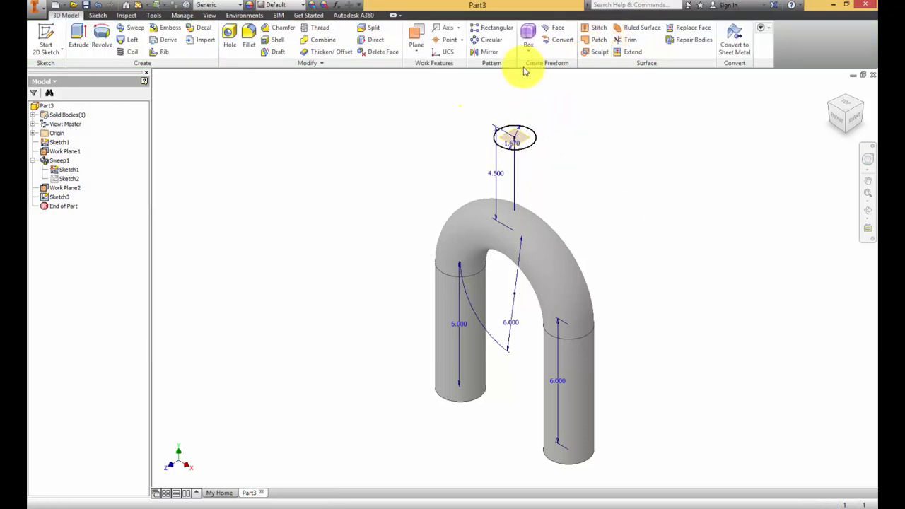
Step: Start extruding the 1.67 in circle above the arc as a solid, with its taper set to 0 degrees
{"action": "left_click", "coordinate": [78, 34]}
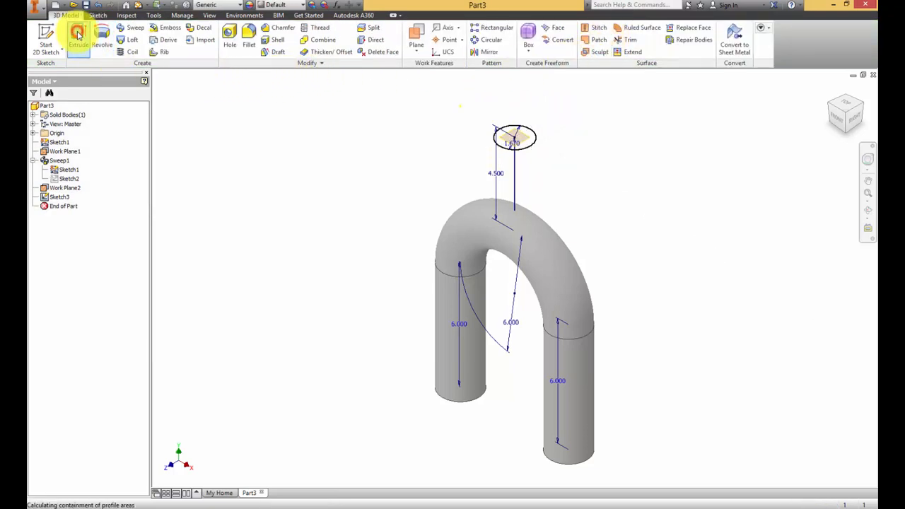
{"action": "left_click", "coordinate": [502, 137]}
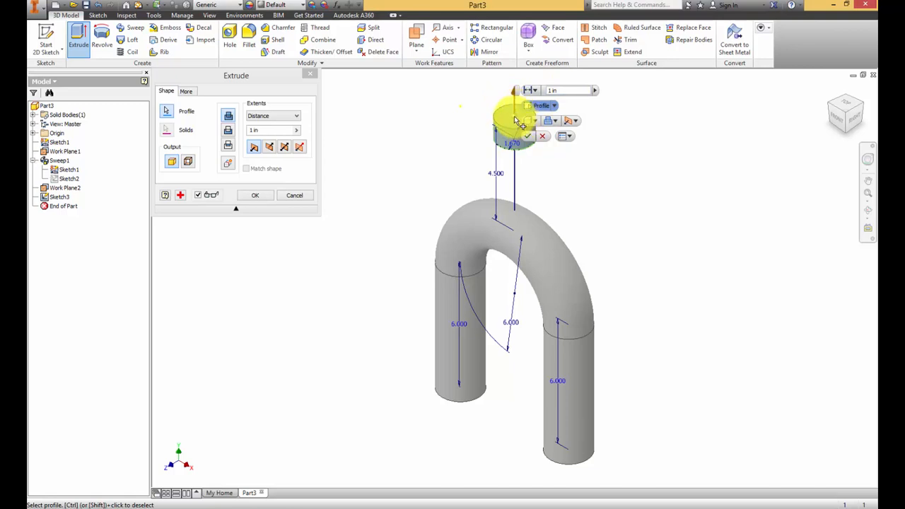
{"action": "mouse_move", "coordinate": [520, 122]}
{"action": "left_mouse_down"}
{"action": "mouse_move", "coordinate": [511, 137]}
{"action": "mouse_move", "coordinate": [517, 89]}
{"action": "mouse_move", "coordinate": [514, 132]}
{"action": "mouse_move", "coordinate": [497, 121]}
{"action": "mouse_move", "coordinate": [521, 130]}
{"action": "left_mouse_up"}
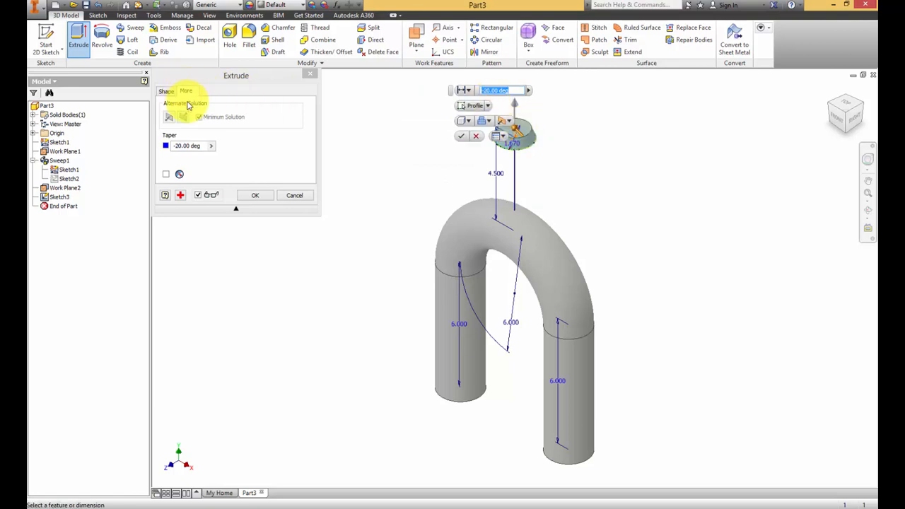
{"action": "left_click", "coordinate": [202, 145]}
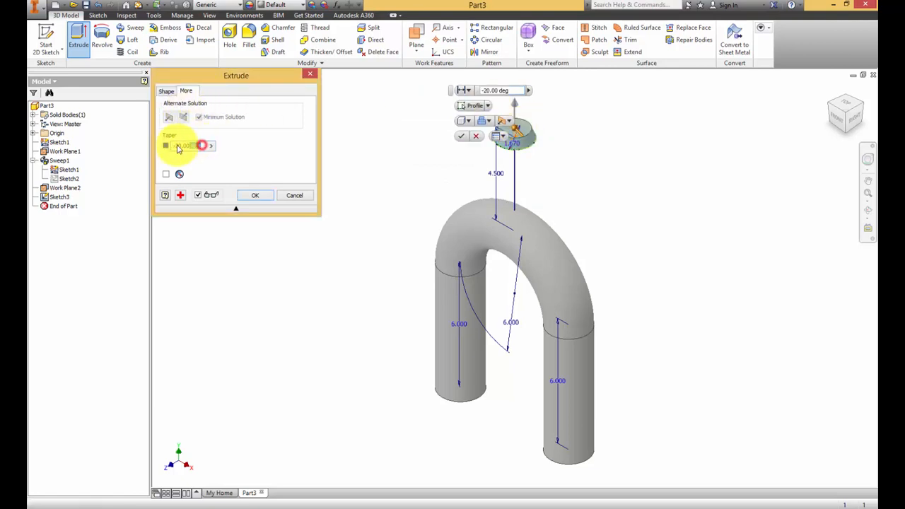
{"action": "type", "text": "0"}
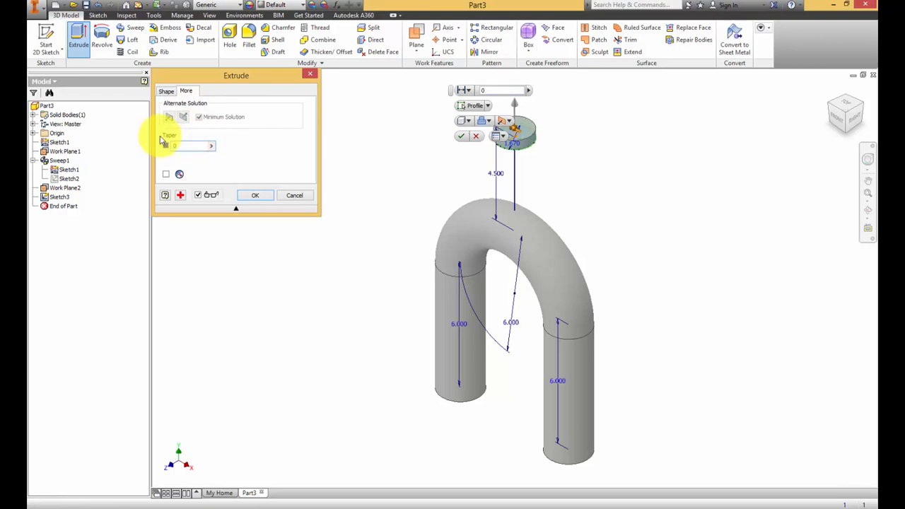
Step: Point the circle's extrusion down toward the arc, set its extent to To Next, and complete the stem
{"action": "left_click", "coordinate": [168, 92]}
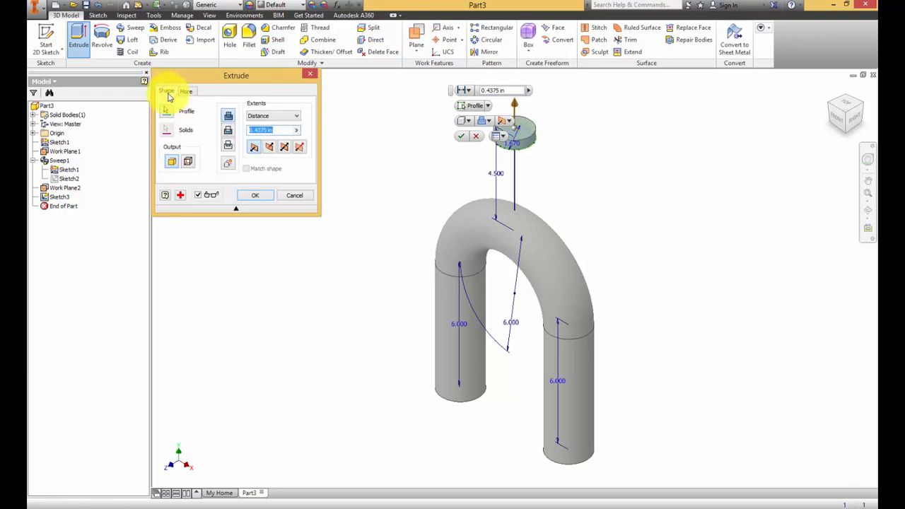
{"action": "left_click", "coordinate": [269, 149]}
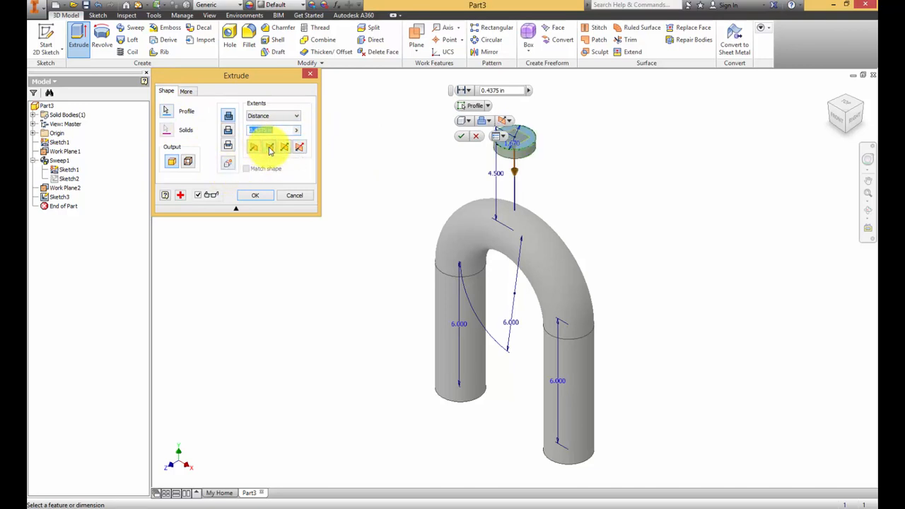
{"action": "mouse_move", "coordinate": [514, 172]}
{"action": "left_mouse_down"}
{"action": "mouse_move", "coordinate": [515, 127]}
{"action": "mouse_move", "coordinate": [515, 181]}
{"action": "left_mouse_up"}
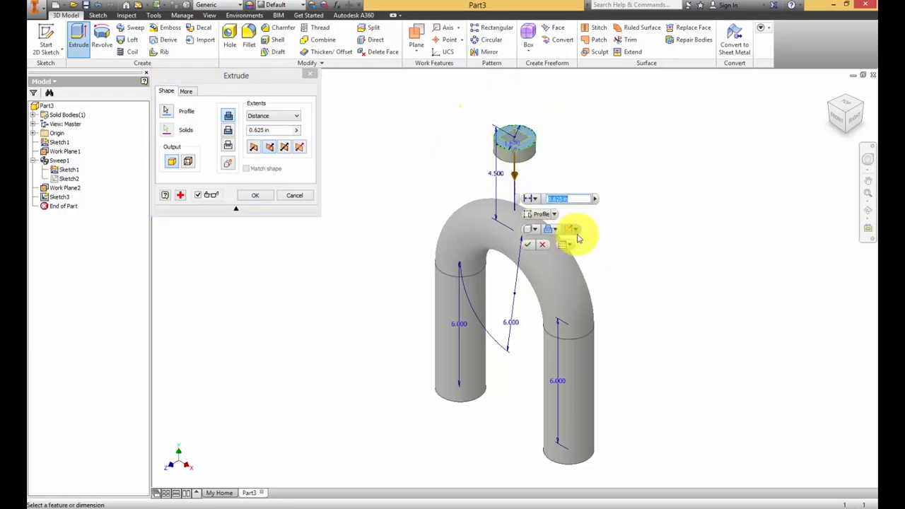
{"action": "left_click", "coordinate": [577, 232]}
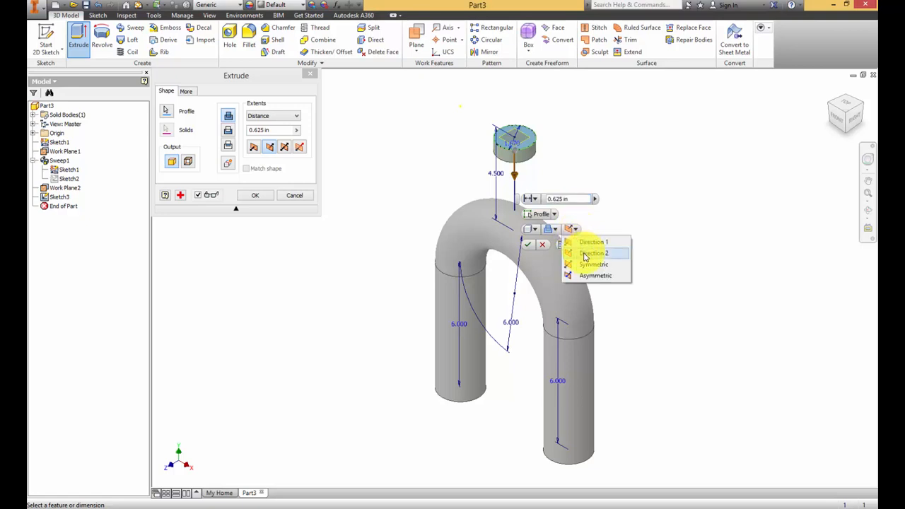
{"action": "left_click", "coordinate": [295, 118]}
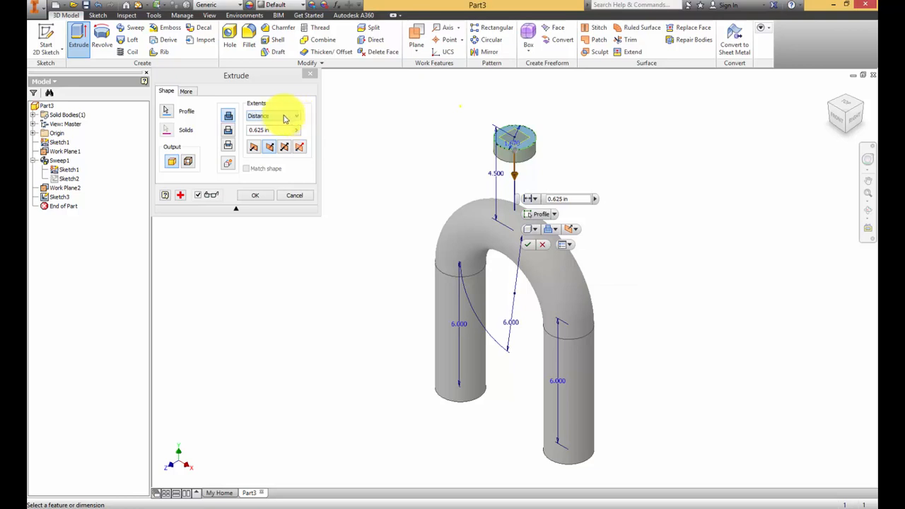
{"action": "left_click", "coordinate": [296, 117]}
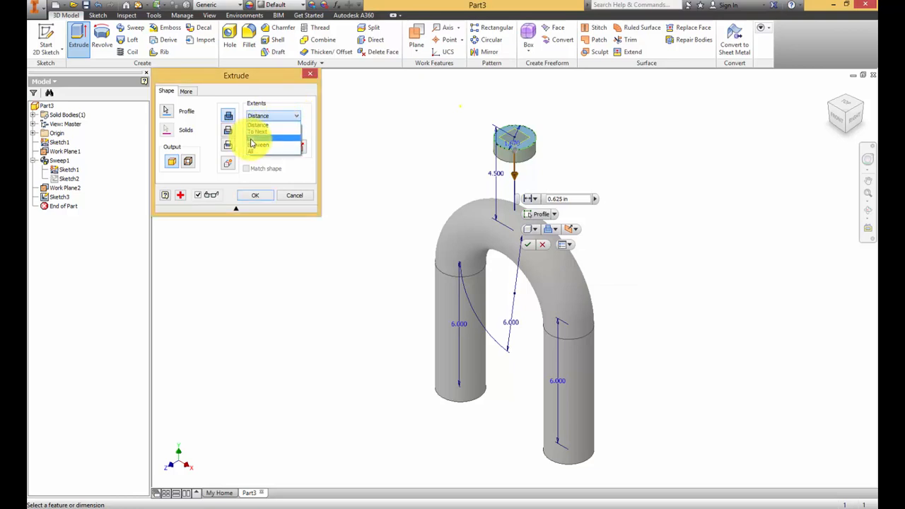
{"action": "left_click", "coordinate": [257, 133]}
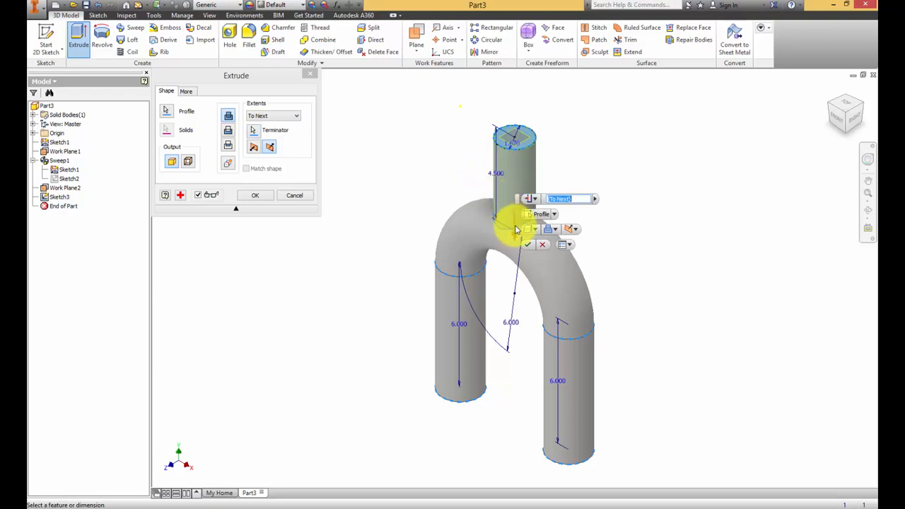
{"action": "left_click", "coordinate": [527, 249]}
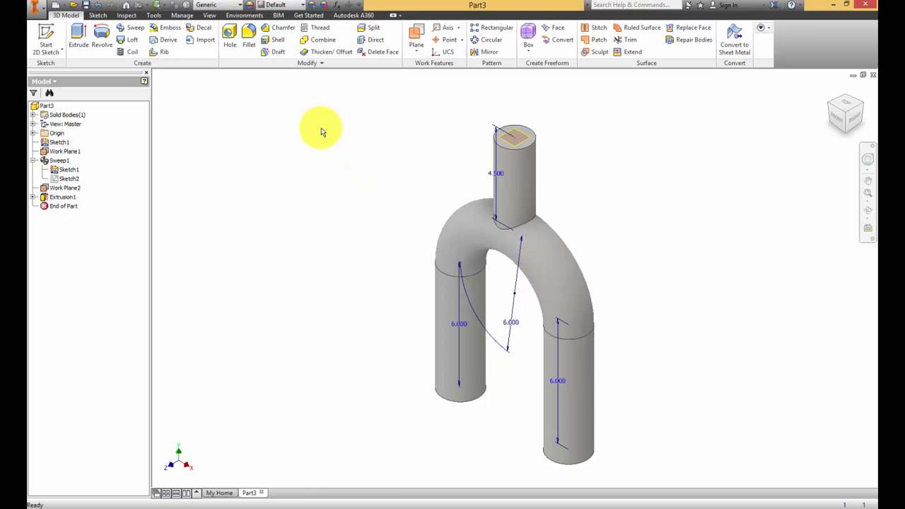
Step: Sketch a 0.75 in by 0.75 in rectangle on the stem's top face, inside its circular edge
{"action": "left_click", "coordinate": [44, 36]}
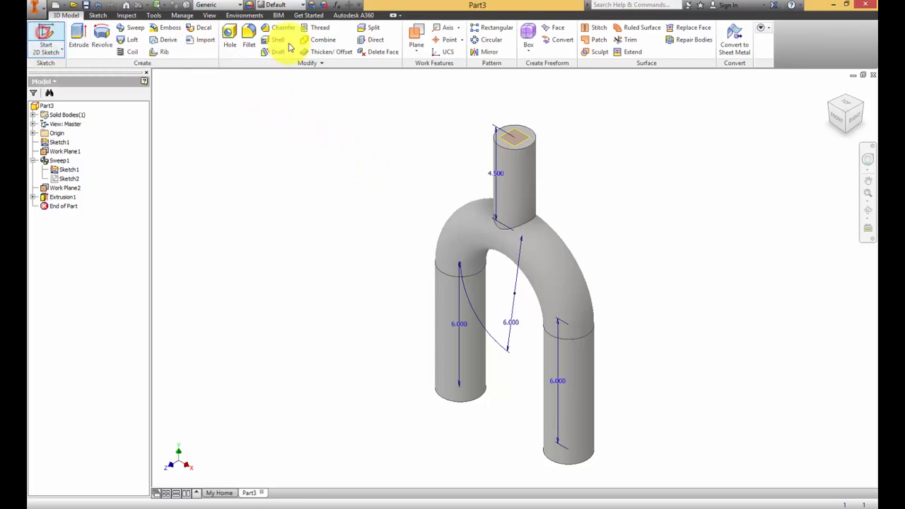
{"action": "left_click", "coordinate": [512, 135]}
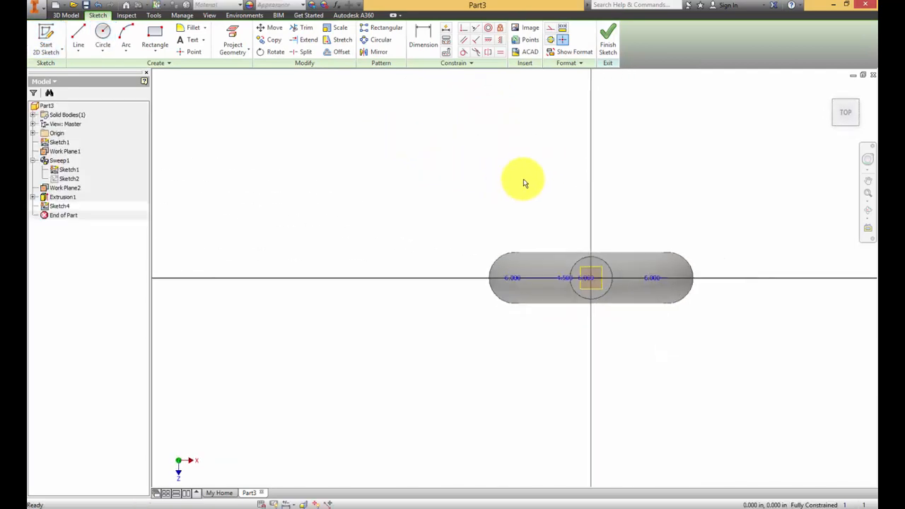
{"action": "scroll", "coordinate": [584, 183], "scroll_direction": "up", "scroll_amount": 3}
{"action": "middle_click_drag", "start_coordinate": [701, 186], "coordinate": [508, 134]}
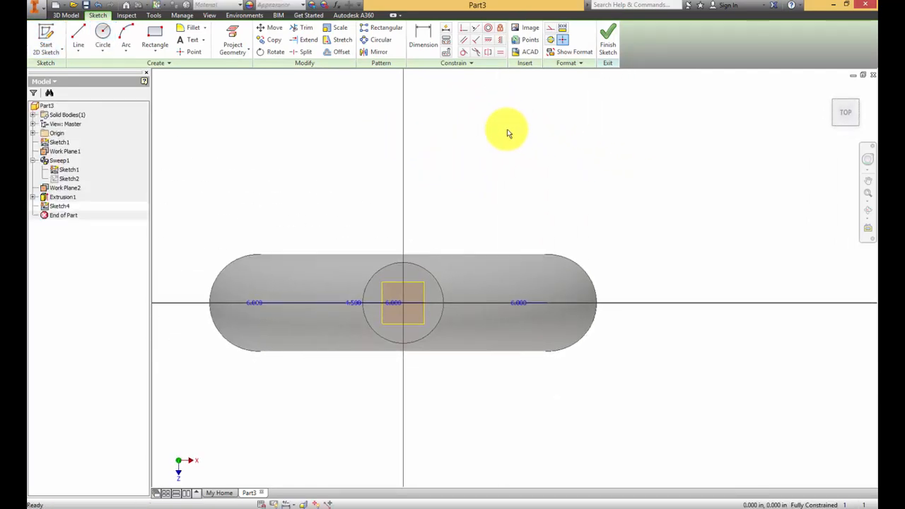
{"action": "left_click", "coordinate": [155, 32]}
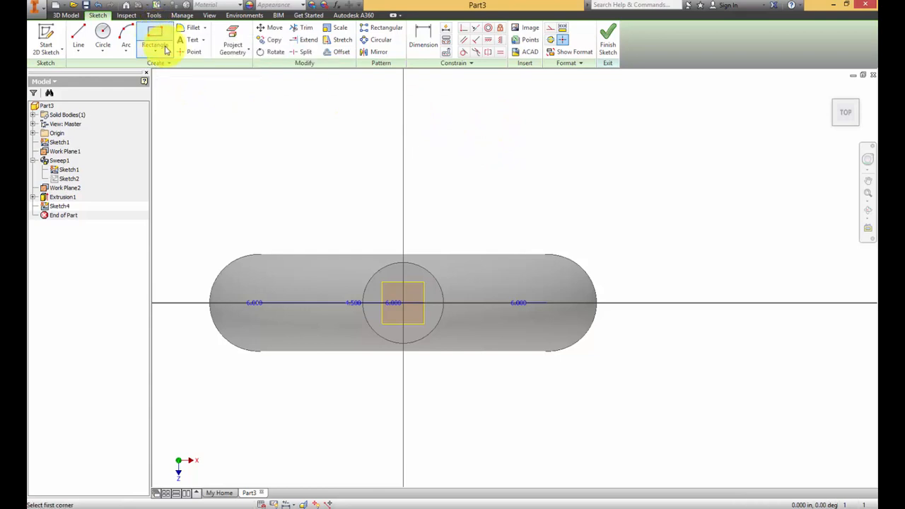
{"action": "left_click", "coordinate": [377, 285]}
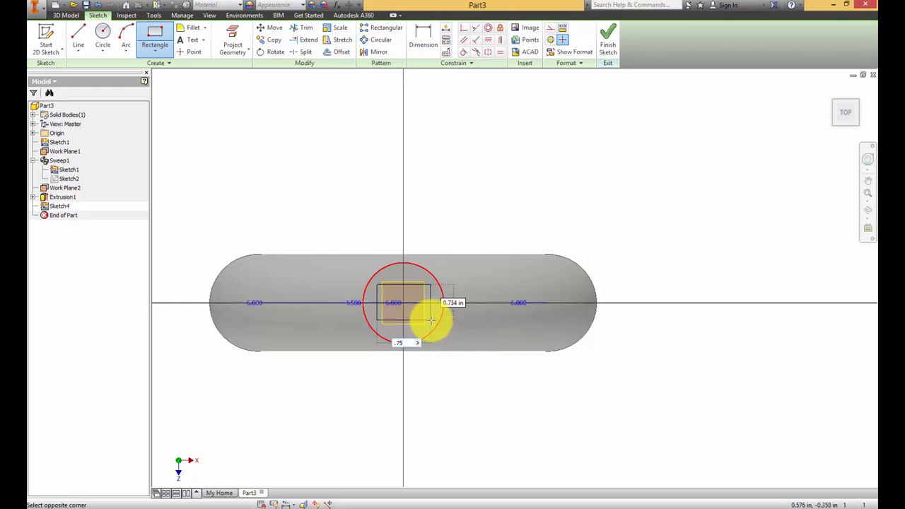
{"action": "key", "text": "Tab"}
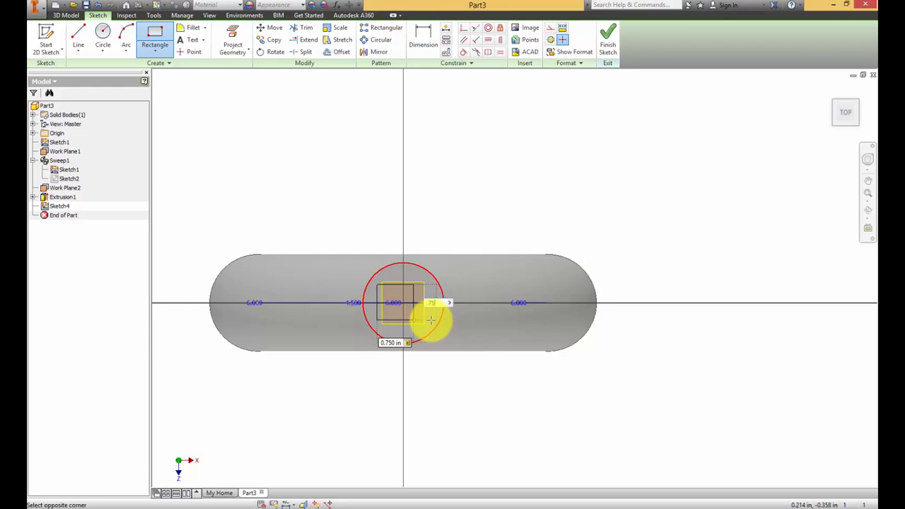
{"action": "type", "text": ".75"}
{"action": "key", "text": "Return"}
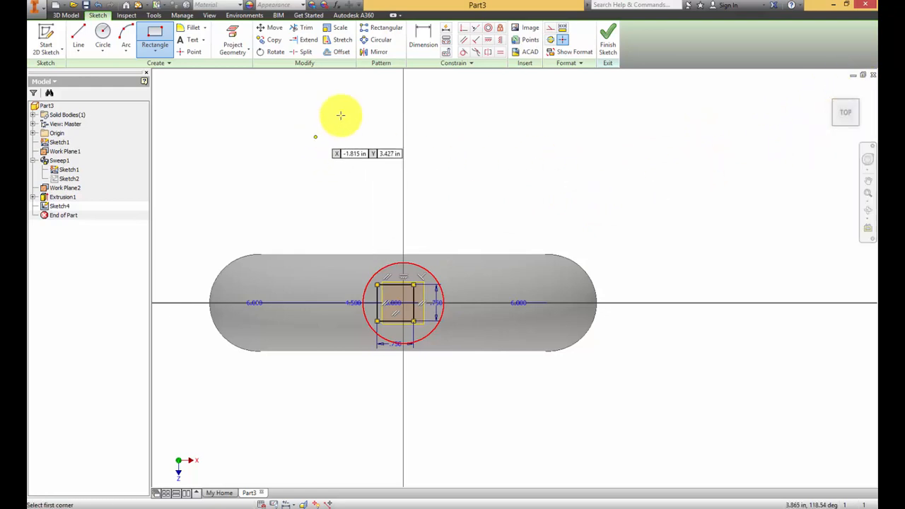
Step: Project the stem's circular top edge into the sketch to provide its centre point for constraining the square
{"action": "left_click", "coordinate": [488, 41]}
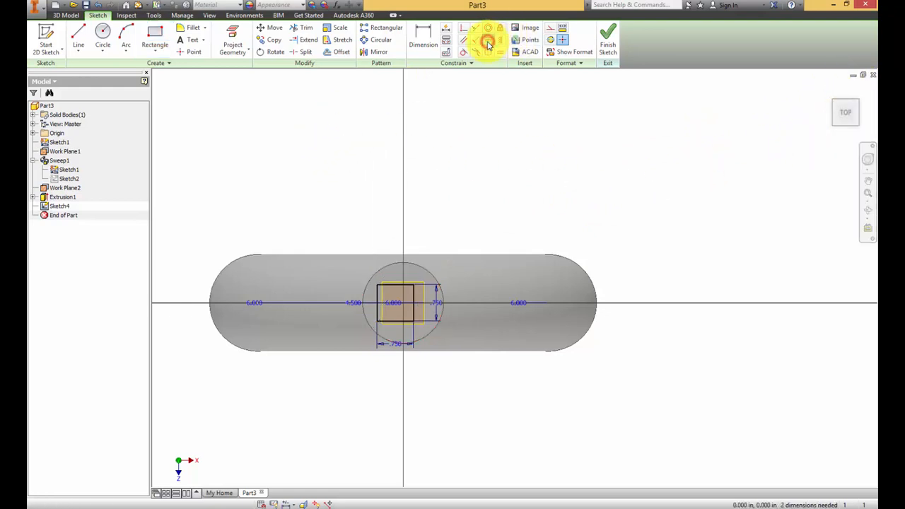
{"action": "left_click", "coordinate": [416, 305]}
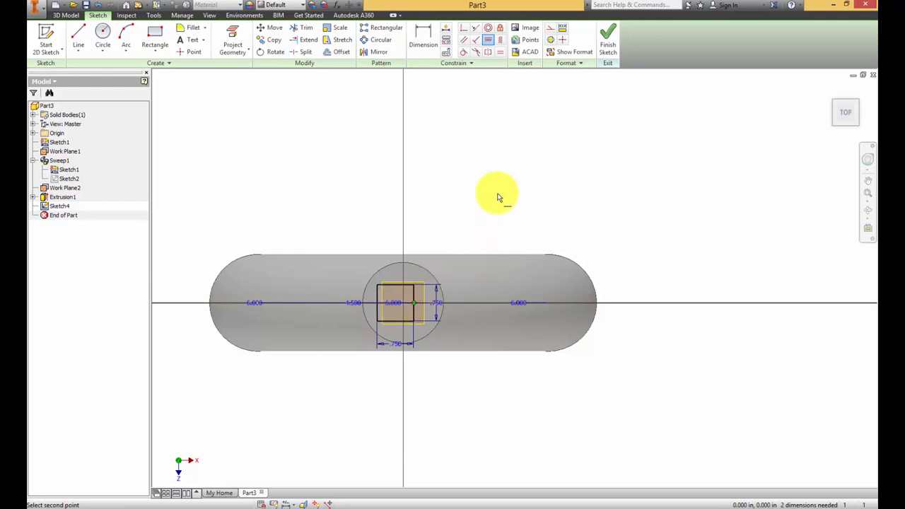
{"action": "left_click", "coordinate": [225, 35]}
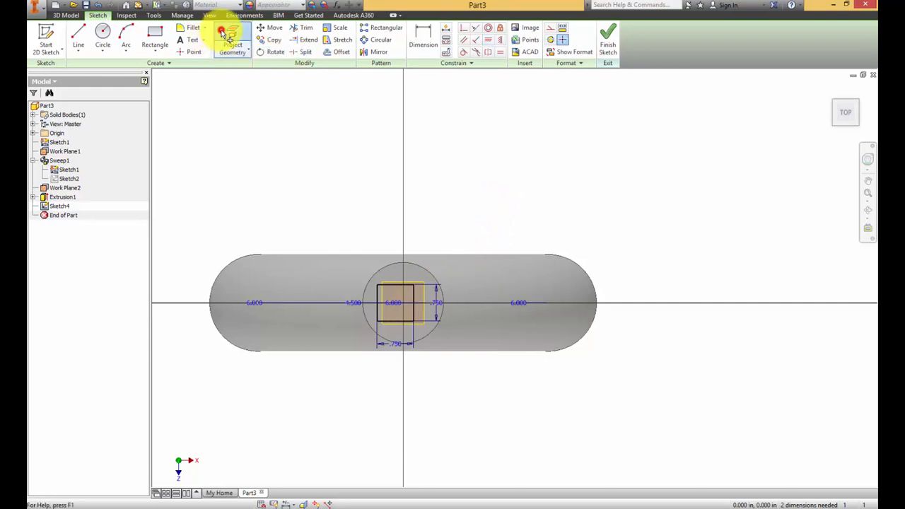
{"action": "left_click", "coordinate": [424, 276]}
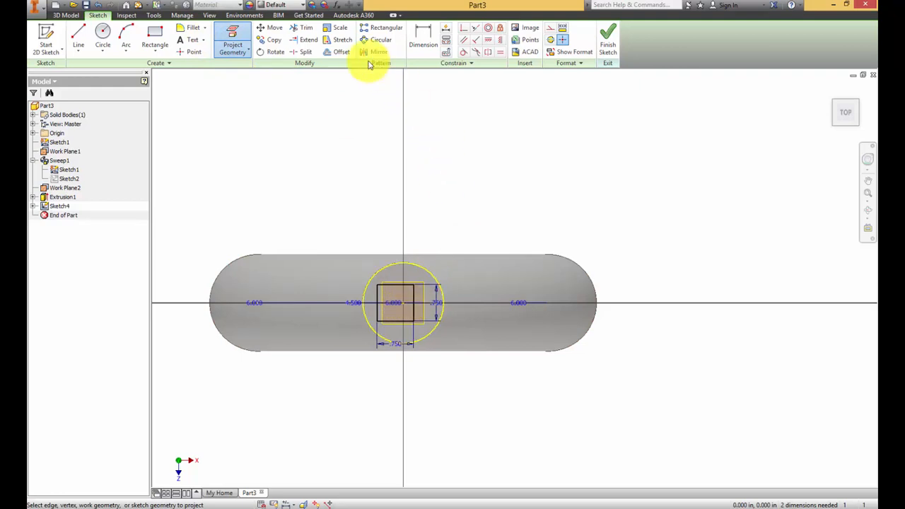
Step: Centre the square on the stem by aligning its edge midpoints horizontally and vertically with the circle's centre, and finish the sketch
{"action": "left_click", "coordinate": [489, 40]}
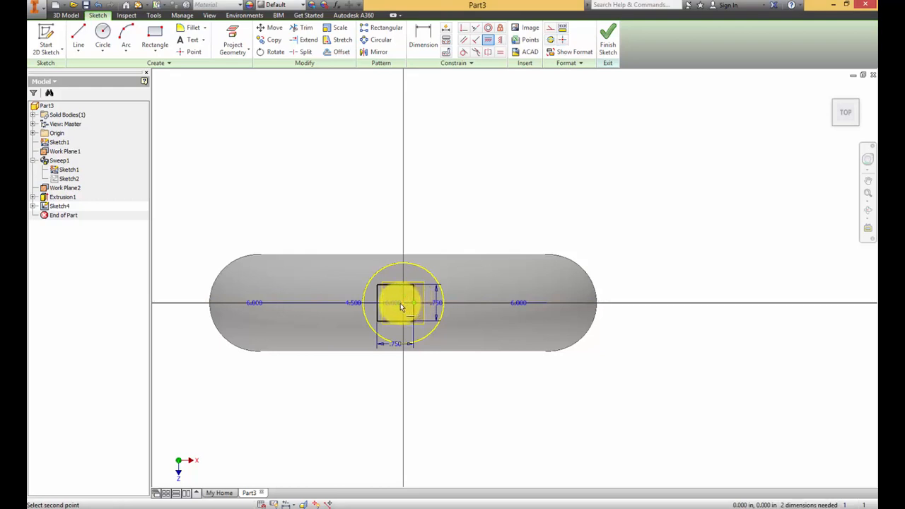
{"action": "left_click", "coordinate": [404, 304]}
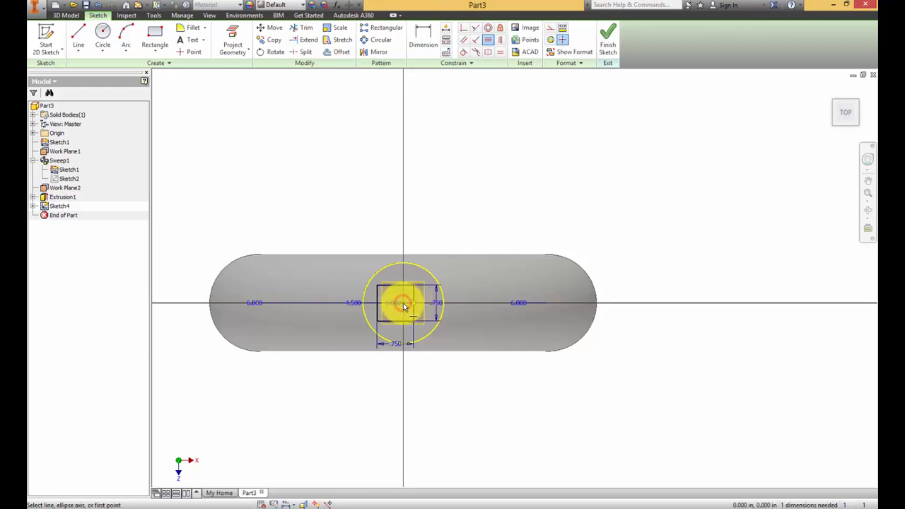
{"action": "left_click", "coordinate": [500, 40]}
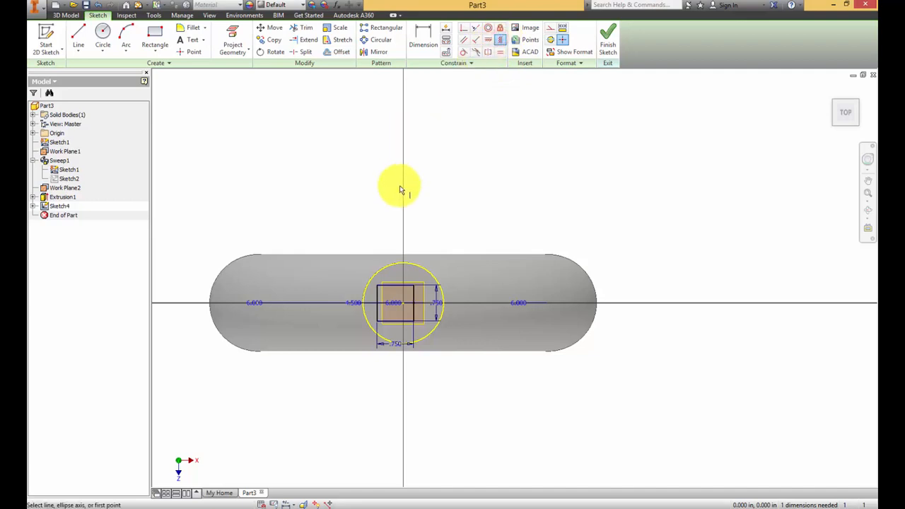
{"action": "left_click", "coordinate": [403, 306]}
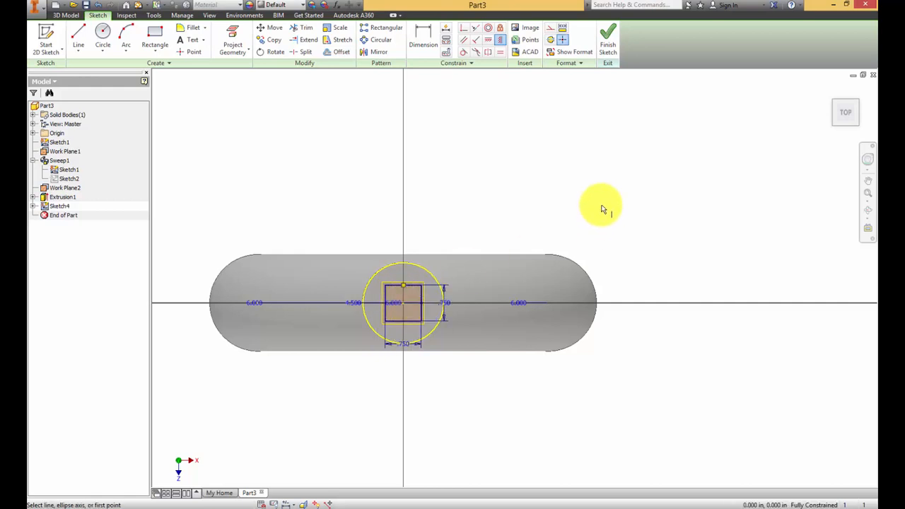
{"action": "left_click", "coordinate": [607, 39]}
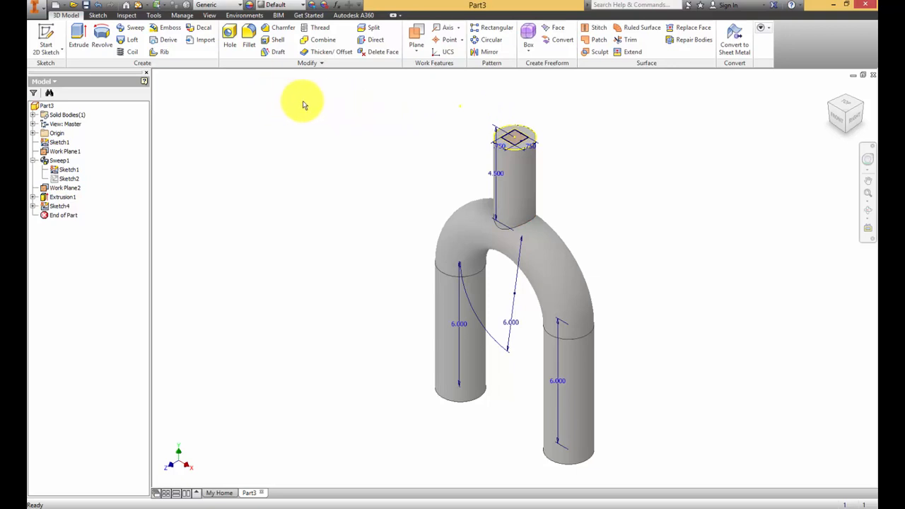
Step: Cut the 0.75 in square 3.5 in deep down into the stem with an Extrude
{"action": "left_click", "coordinate": [514, 143]}
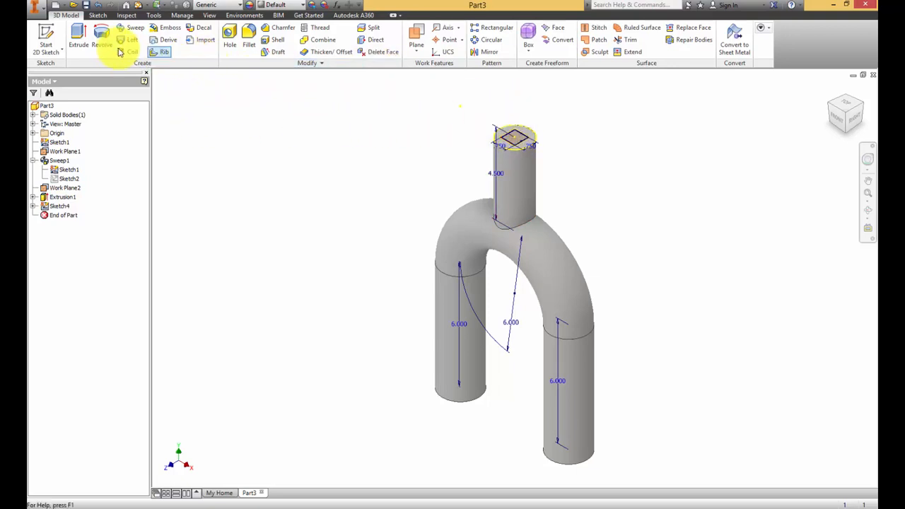
{"action": "left_click", "coordinate": [79, 36]}
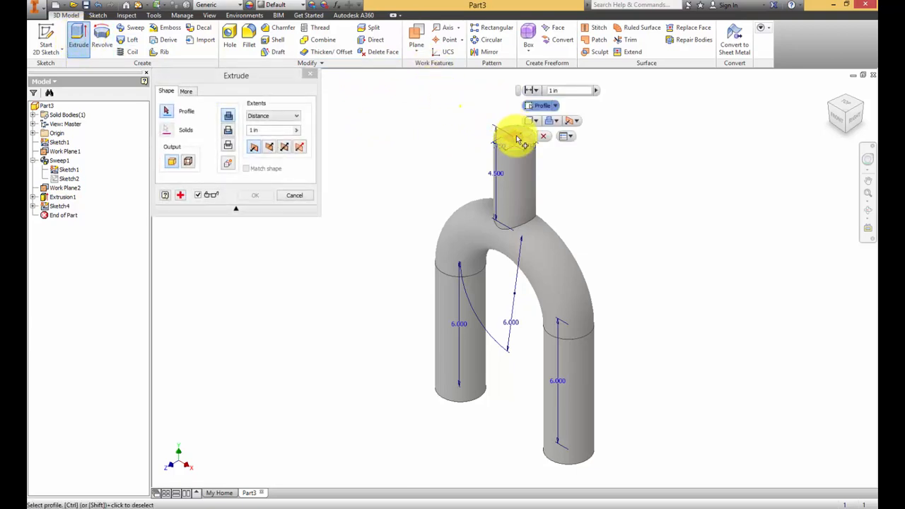
{"action": "left_click", "coordinate": [516, 138]}
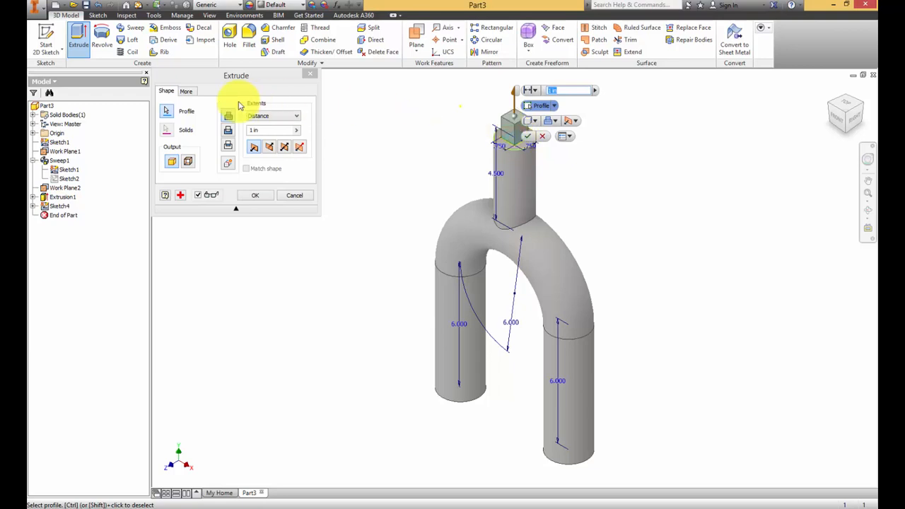
{"action": "left_click", "coordinate": [228, 131]}
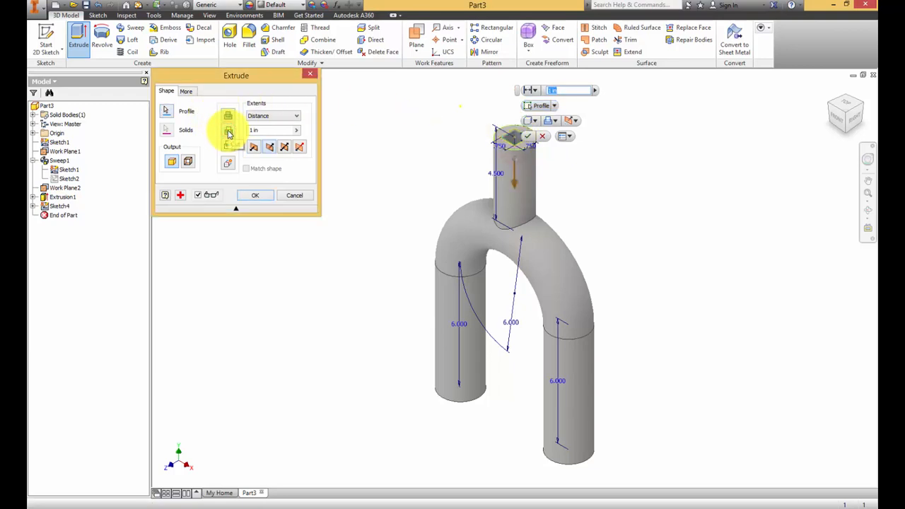
{"action": "left_click_drag", "start_coordinate": [269, 133], "coordinate": [242, 134]}
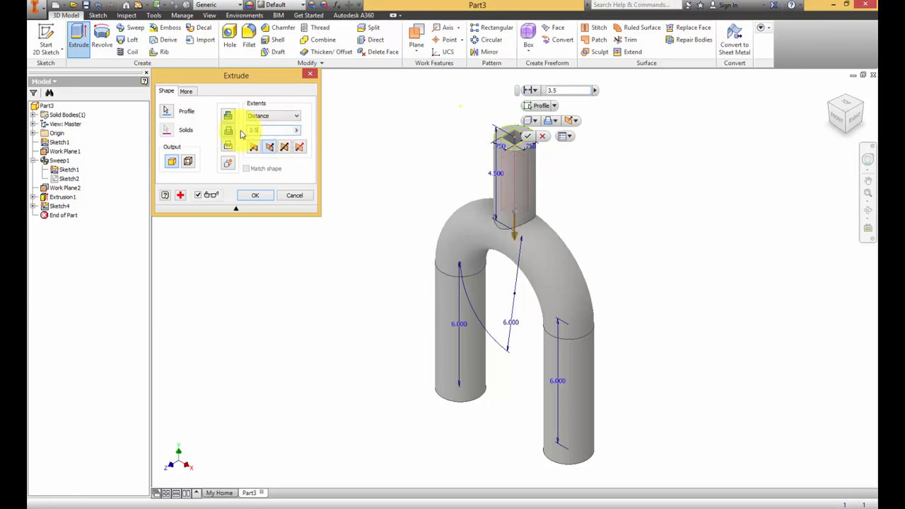
{"action": "left_click", "coordinate": [256, 196]}
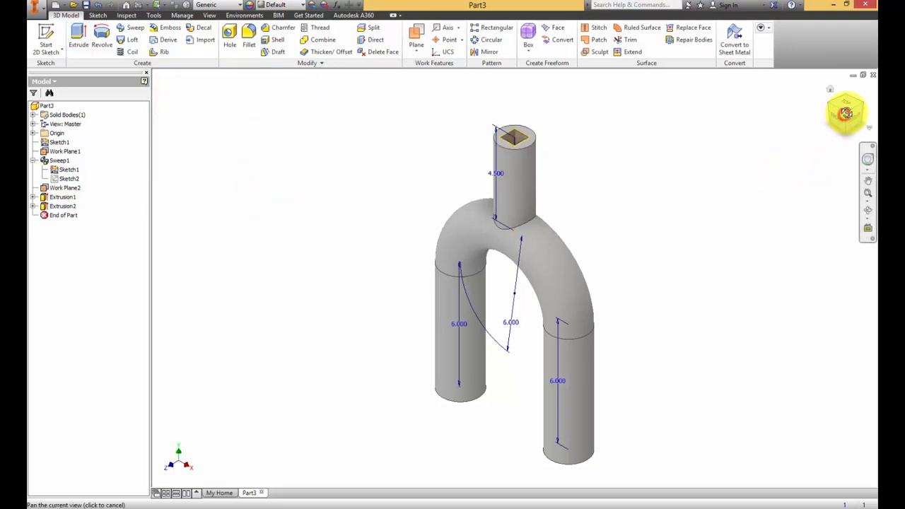
Step: Save the part in the Bicycle folder under the existing front fork file's name, replacing that file
{"action": "mouse_move", "coordinate": [847, 113]}
{"action": "left_mouse_down"}
{"action": "mouse_move", "coordinate": [178, 93]}
{"action": "mouse_move", "coordinate": [797, 104]}
{"action": "mouse_move", "coordinate": [774, 121]}
{"action": "mouse_move", "coordinate": [837, 111]}
{"action": "mouse_move", "coordinate": [836, 120]}
{"action": "left_mouse_up"}
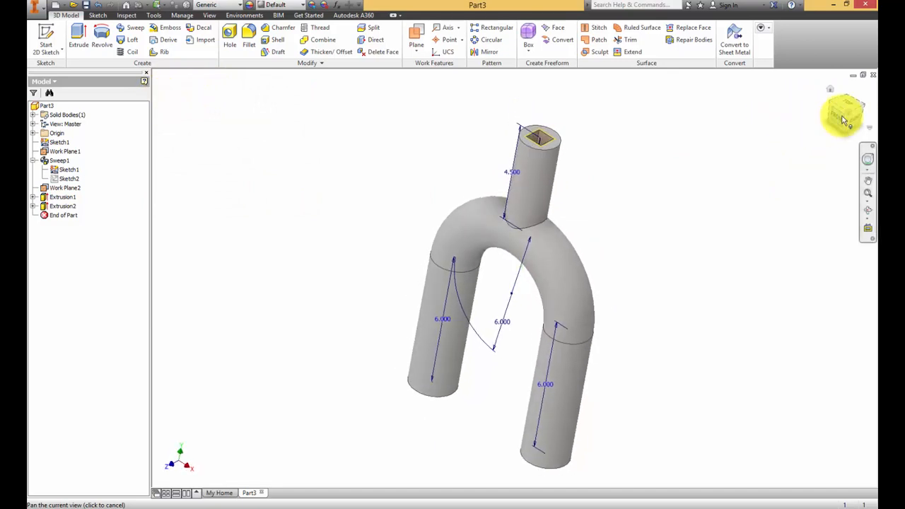
{"action": "left_click", "coordinate": [41, 10]}
{"action": "left_click", "coordinate": [57, 115]}
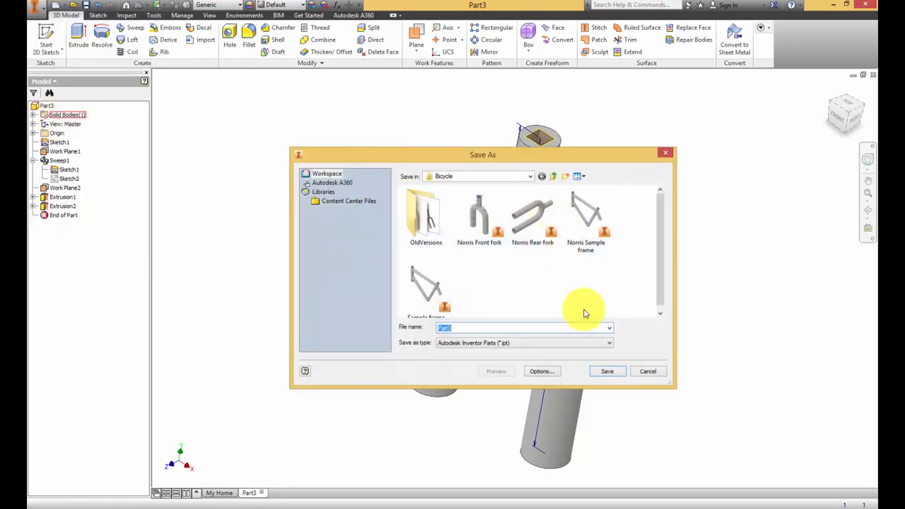
{"action": "left_click", "coordinate": [477, 227]}
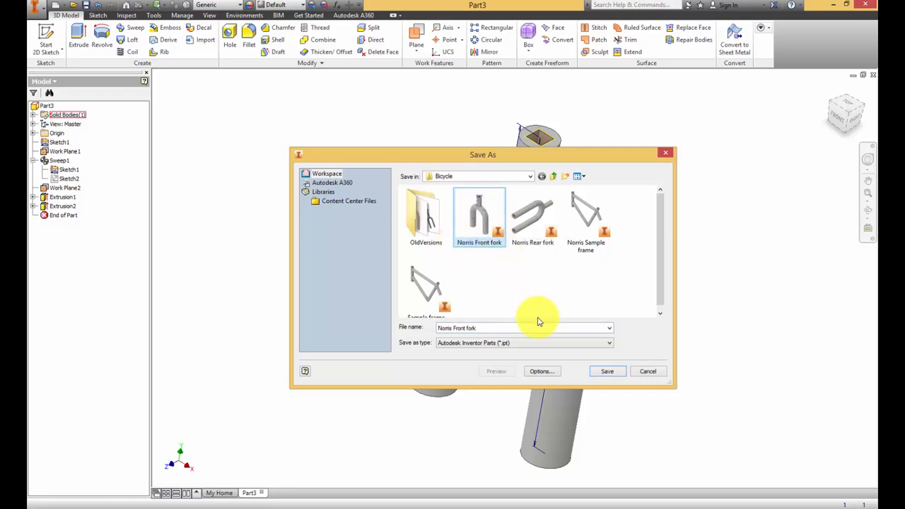
{"action": "left_click", "coordinate": [608, 372]}
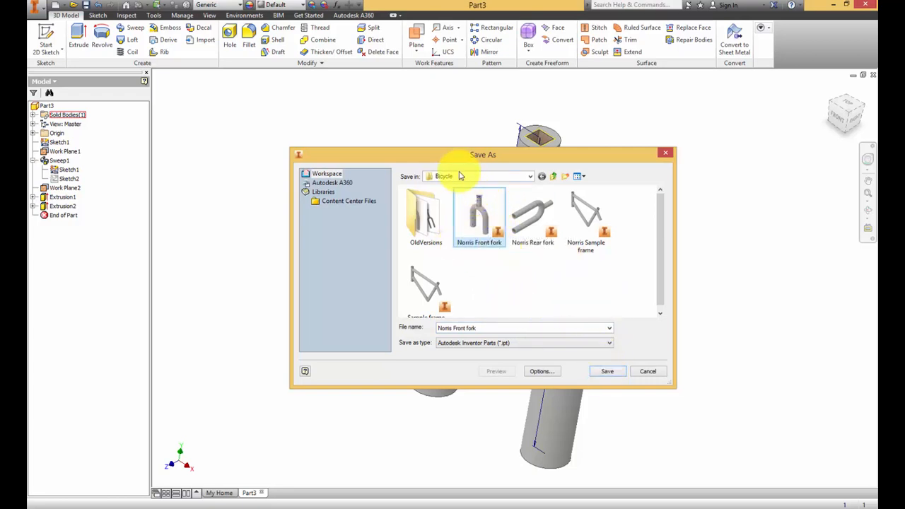
{"action": "left_click", "coordinate": [610, 363]}
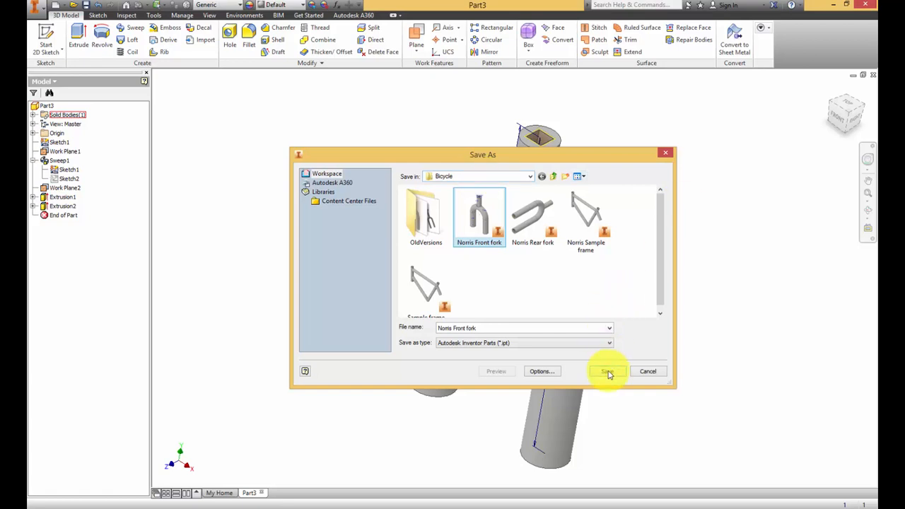
{"action": "left_click", "coordinate": [530, 176]}
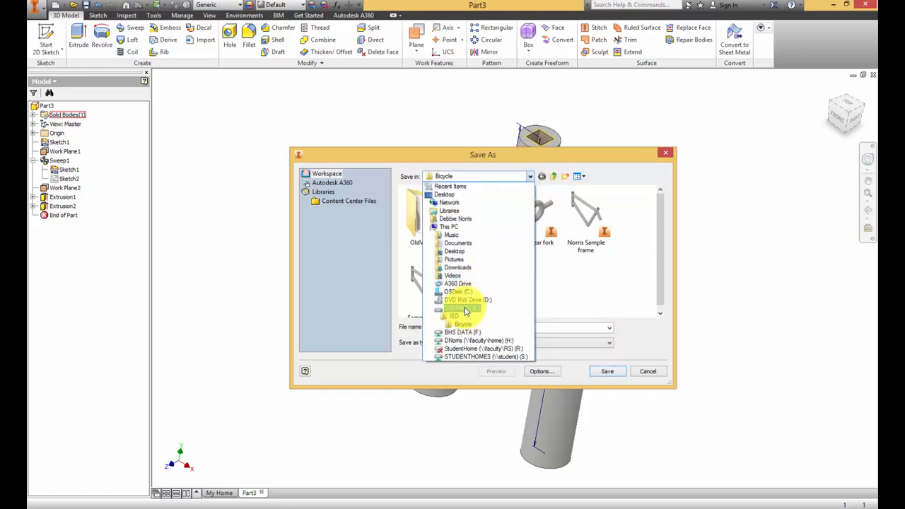
{"action": "left_click", "coordinate": [550, 268]}
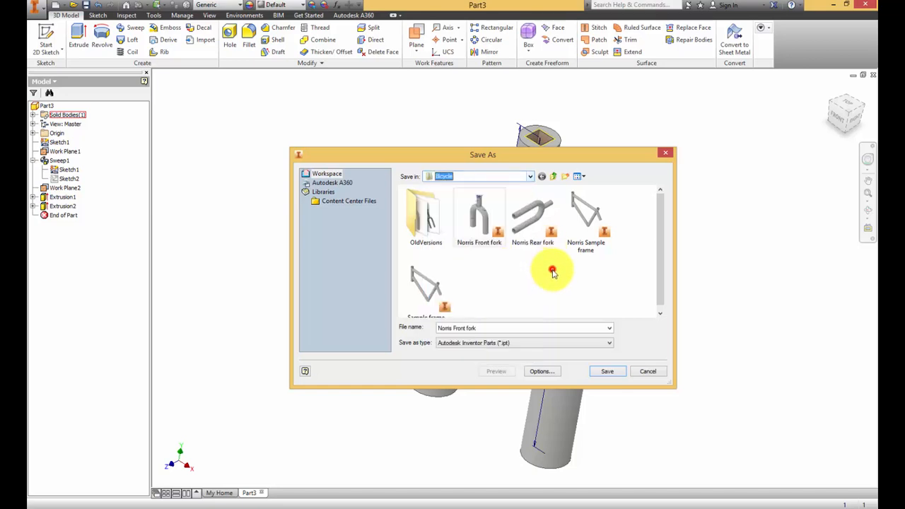
{"action": "left_click", "coordinate": [606, 372]}
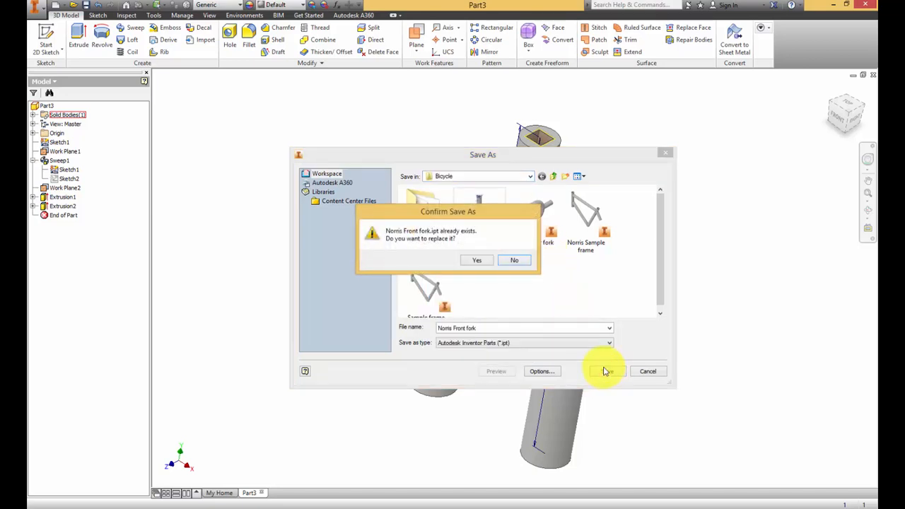
{"action": "left_click", "coordinate": [472, 259]}
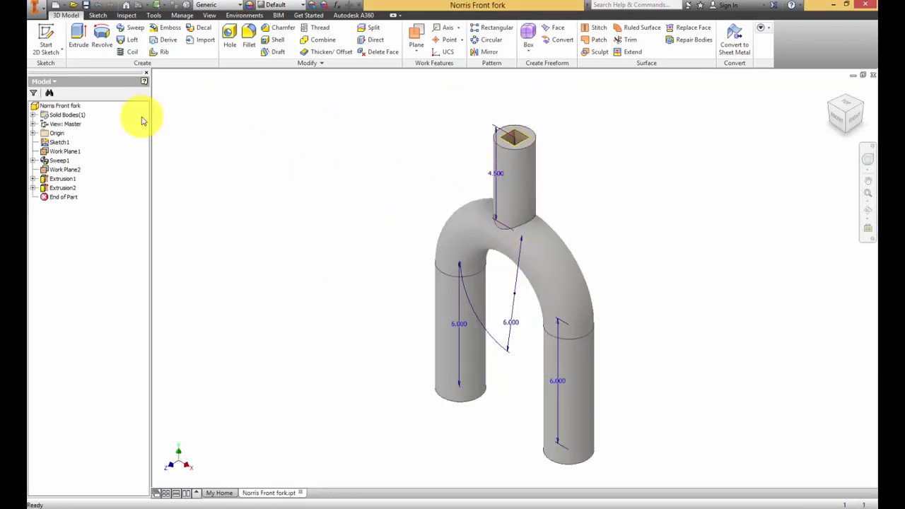
Step: Hide Sketch1 with its leg, arc and stem dimensions, and select Work Plane2 at the top of the stem
{"action": "right_click", "coordinate": [47, 145]}
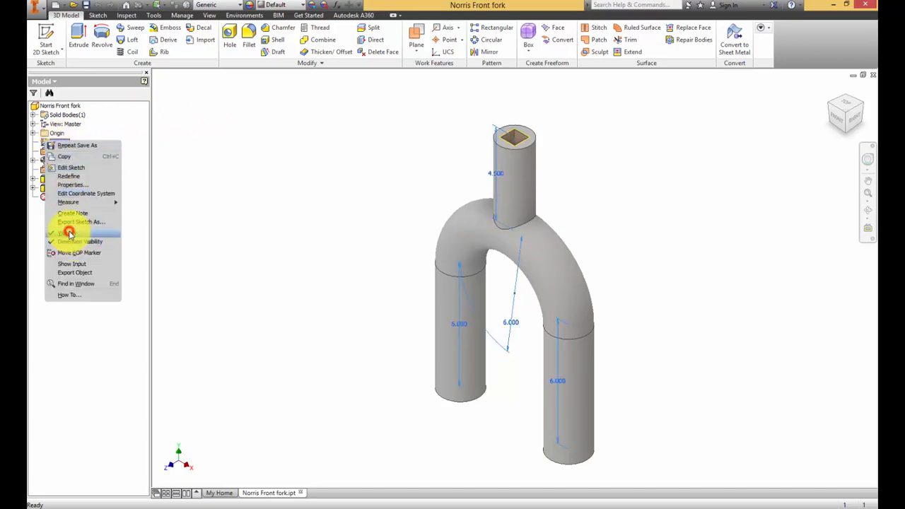
{"action": "left_click", "coordinate": [276, 148]}
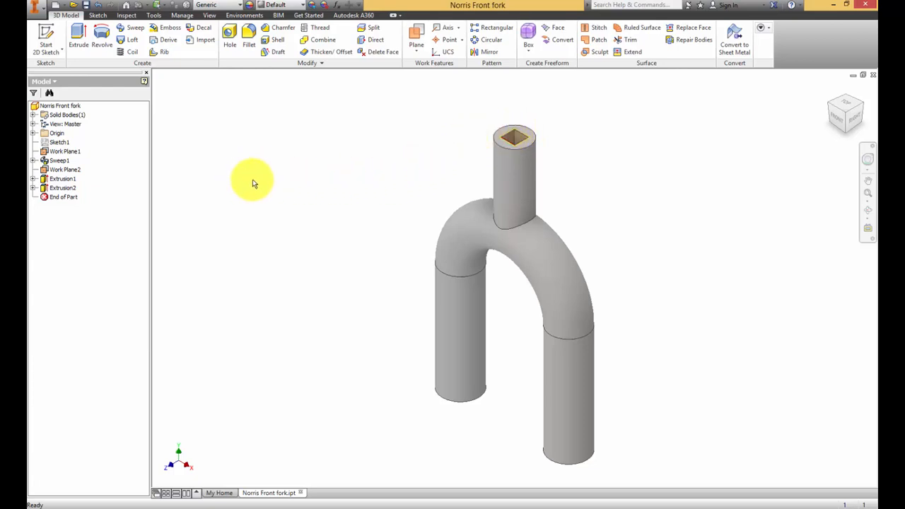
{"action": "left_click", "coordinate": [68, 172]}
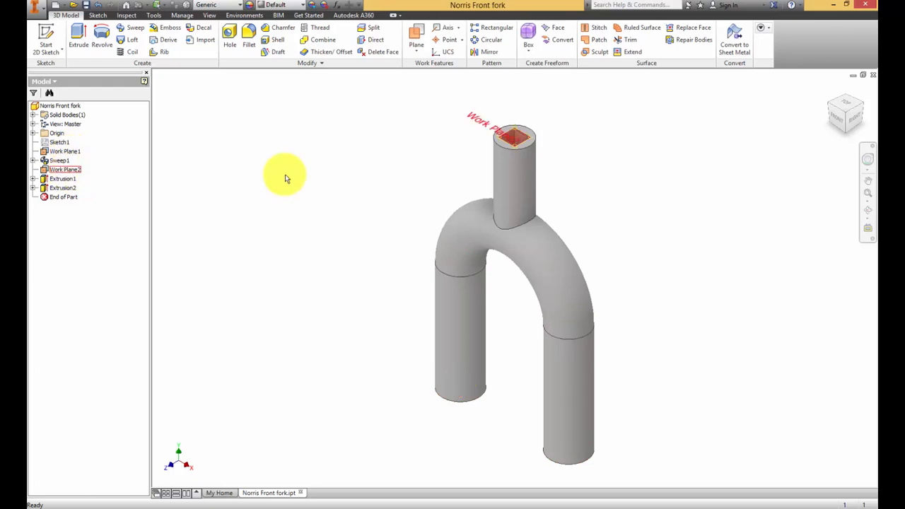
{"action": "left_click", "coordinate": [287, 184]}
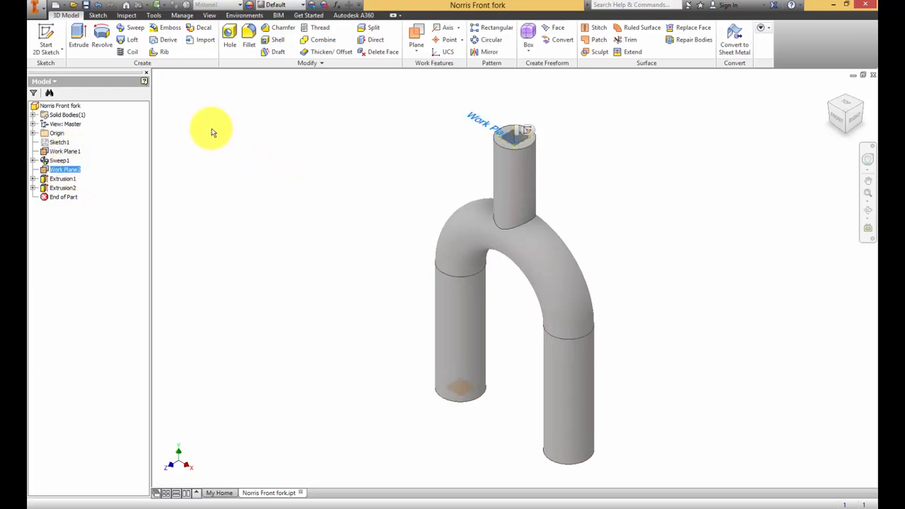